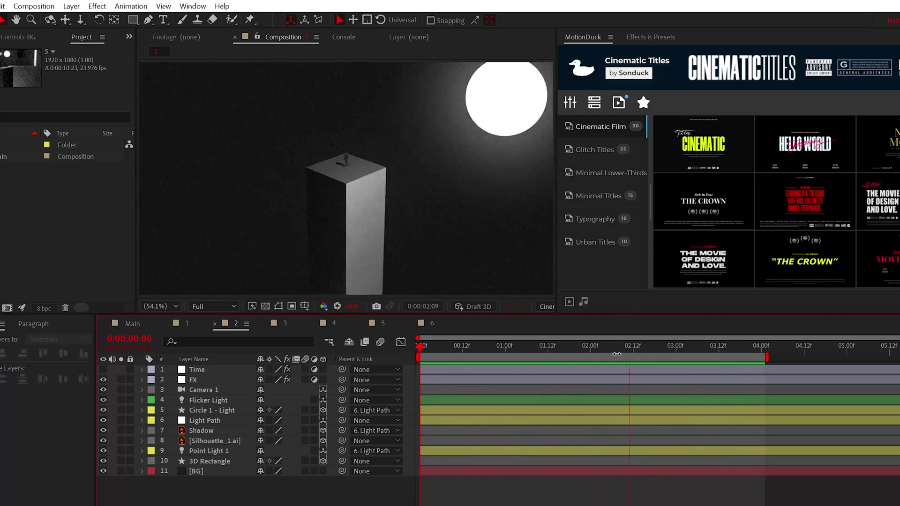
Draw a tall rectangle shape with a white FFFFFF fill and center it in the Main composition
left_click(133, 20)
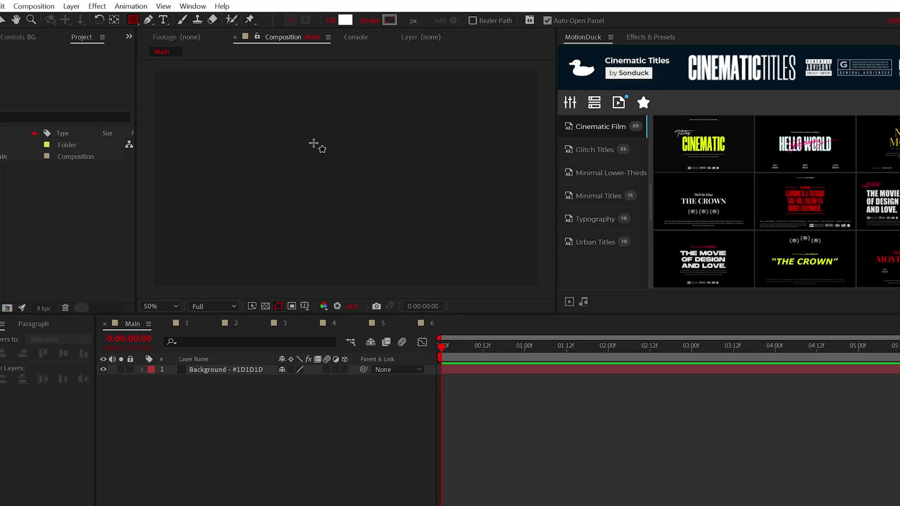
left_click_drag(304, 124, 393, 335)
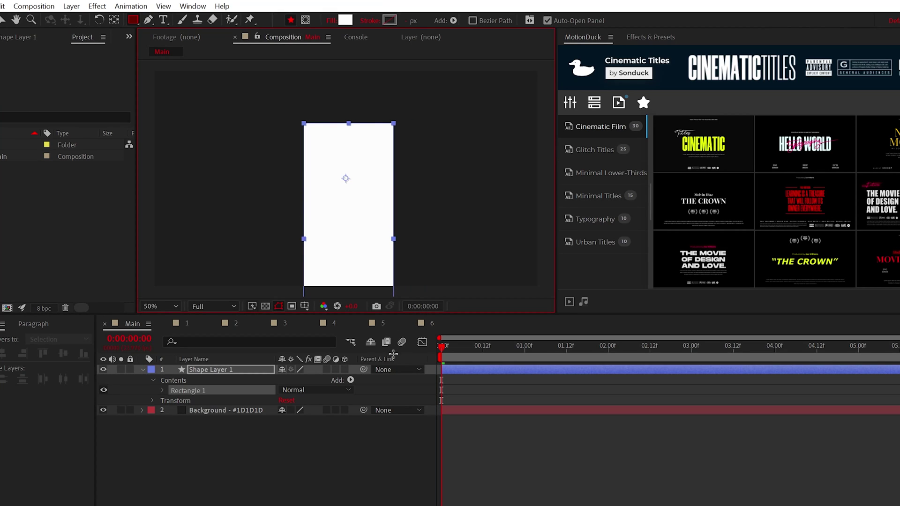
left_click(64, 355)
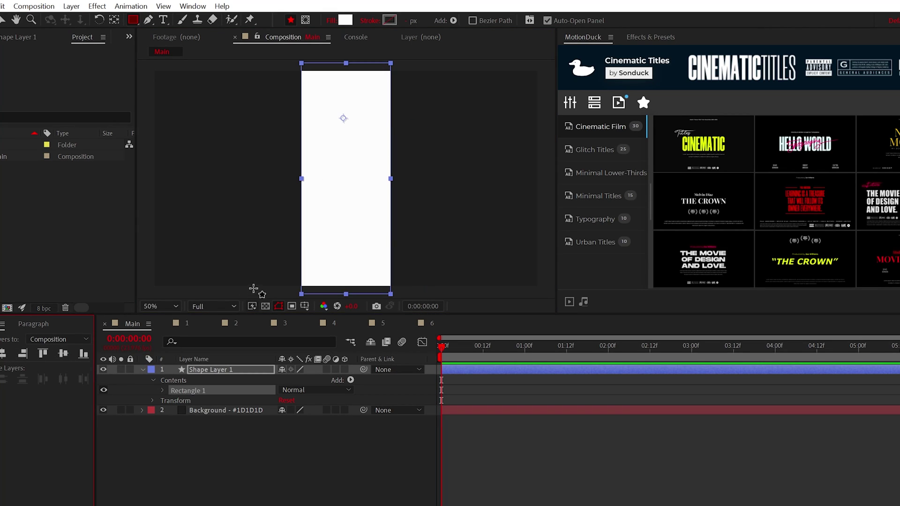
left_click(345, 20)
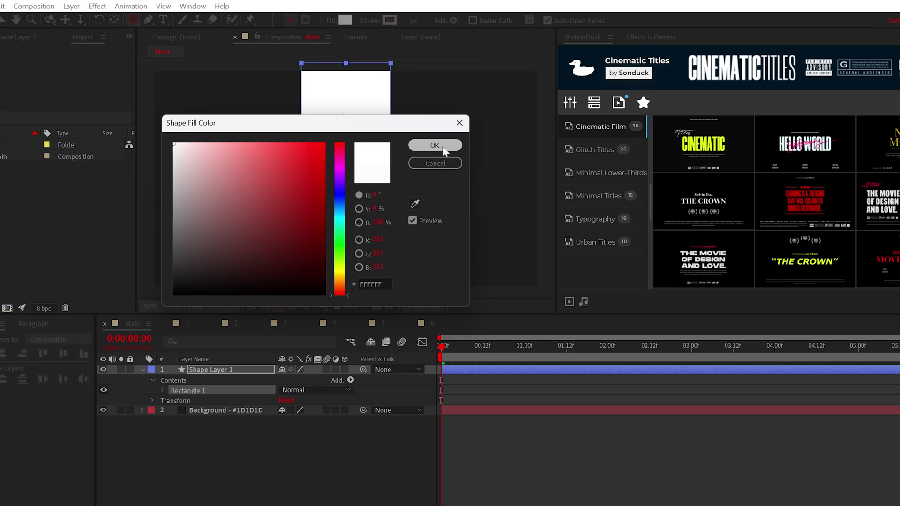
left_click(443, 146)
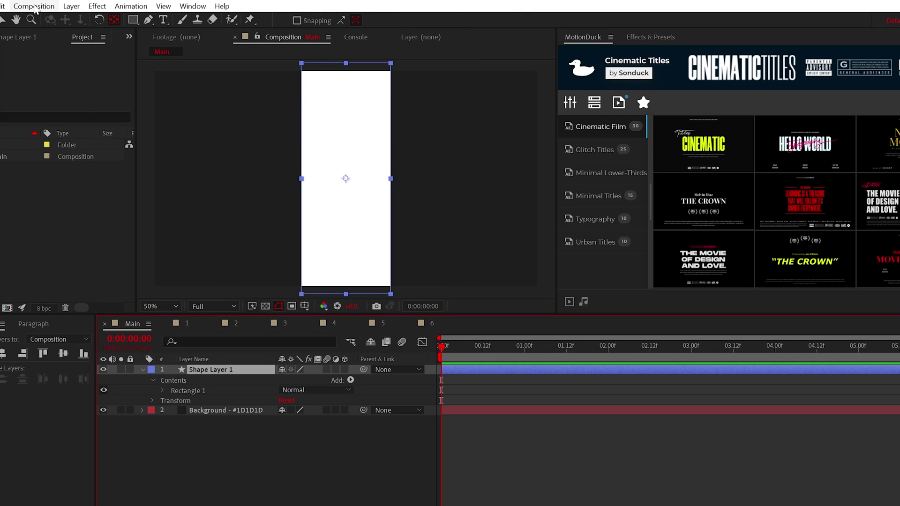
Set the Main composition's 3D renderer to Cinema 4D
left_click(33, 6)
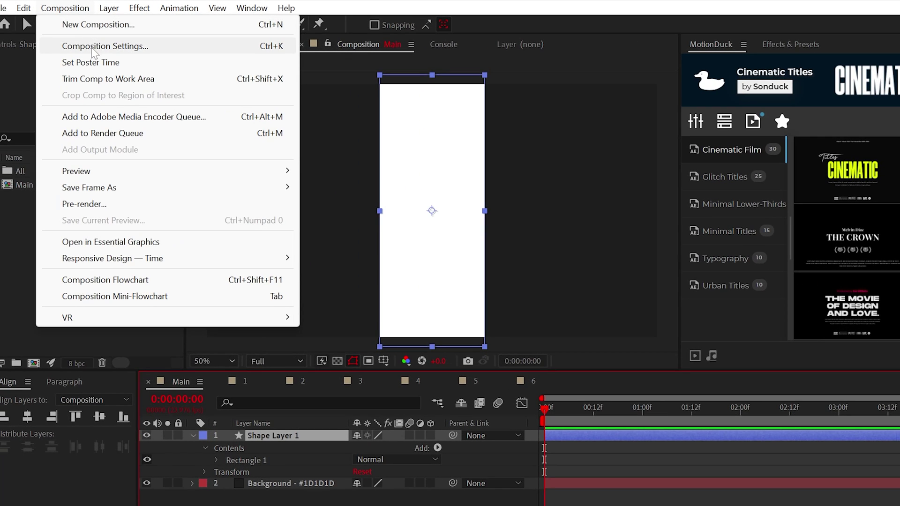
left_click(93, 47)
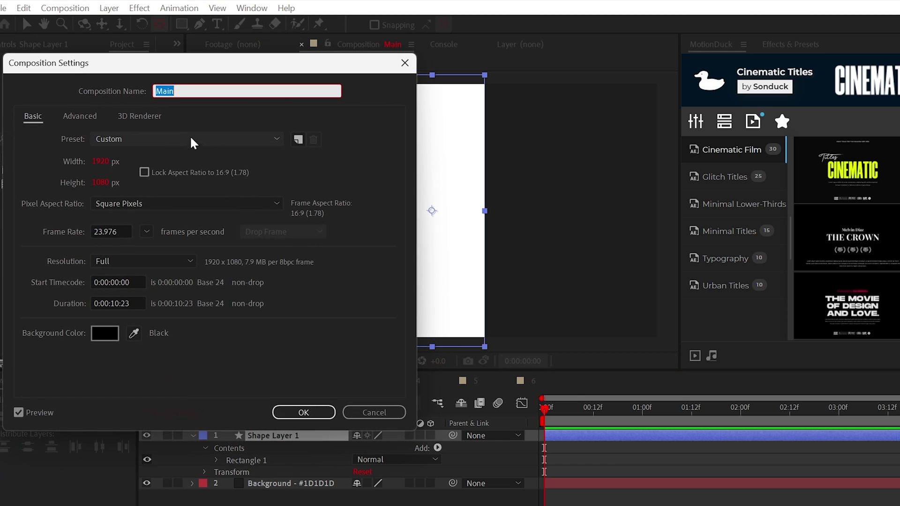
left_click(140, 115)
left_click(126, 179)
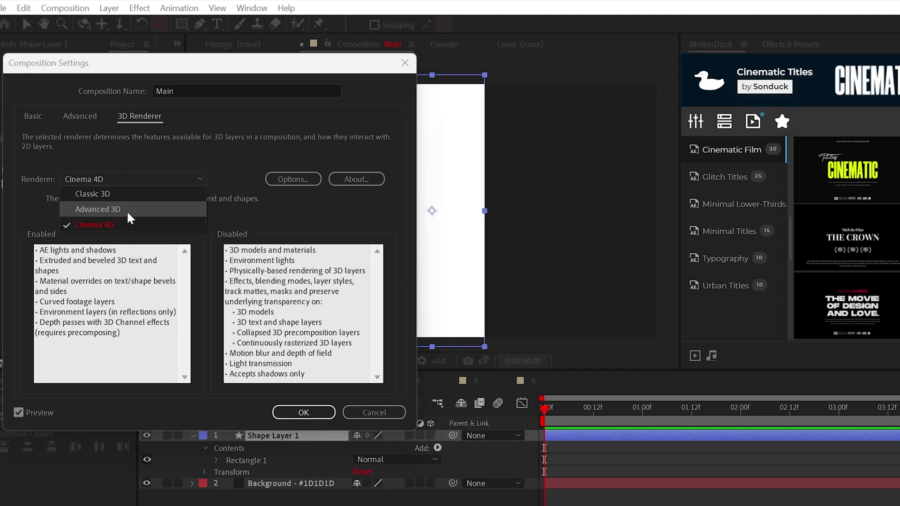
left_click(123, 223)
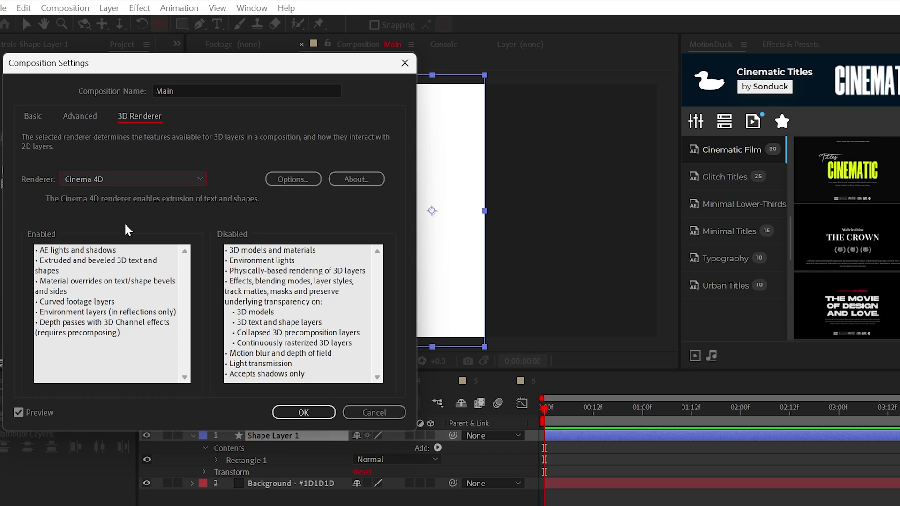
left_click(291, 415)
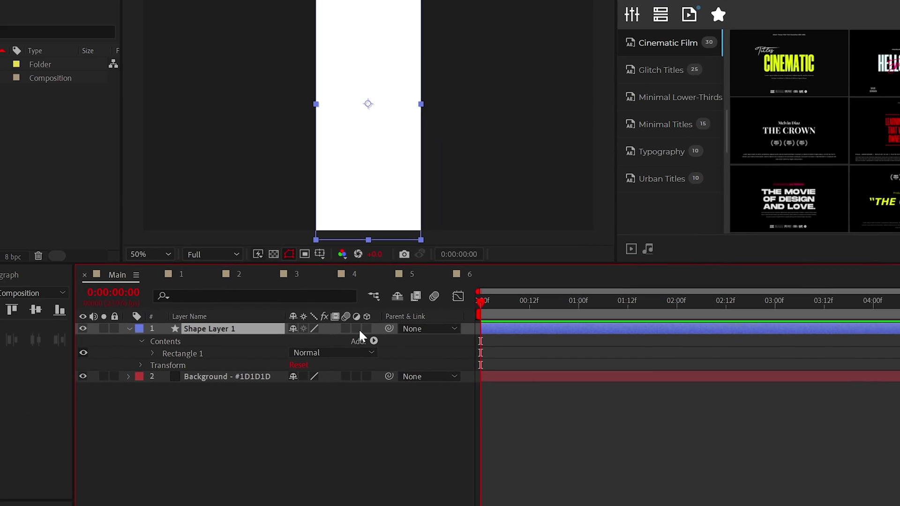
Turn the rectangle shape layer into a 3D layer and set its Extrusion Depth to 300
left_click(430, 435)
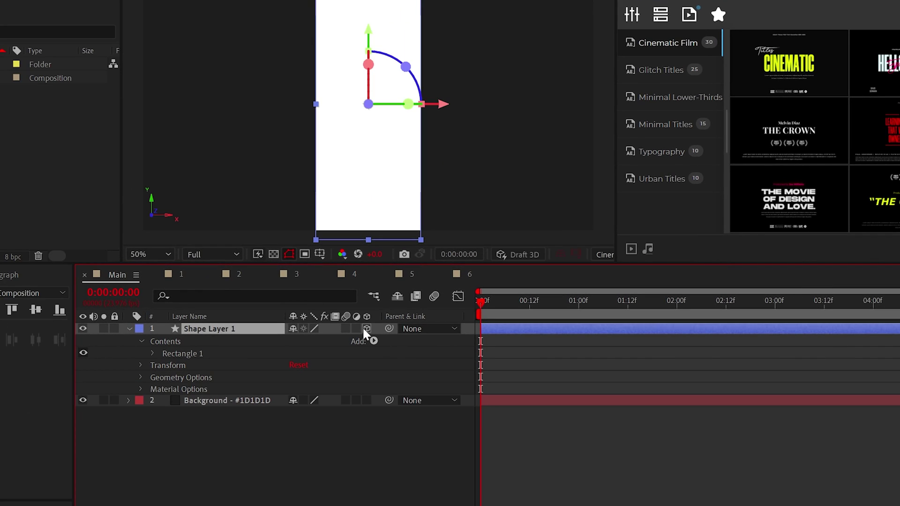
left_click(141, 377)
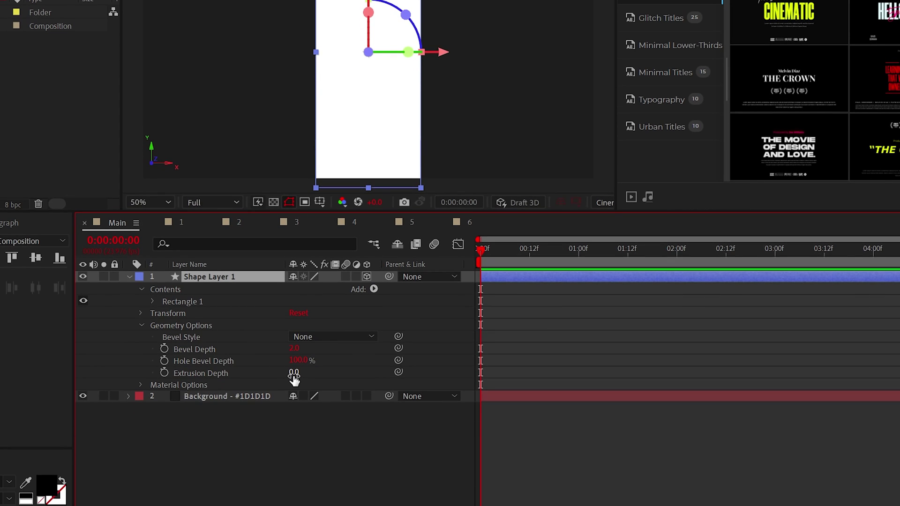
type("300")
left_click(281, 502)
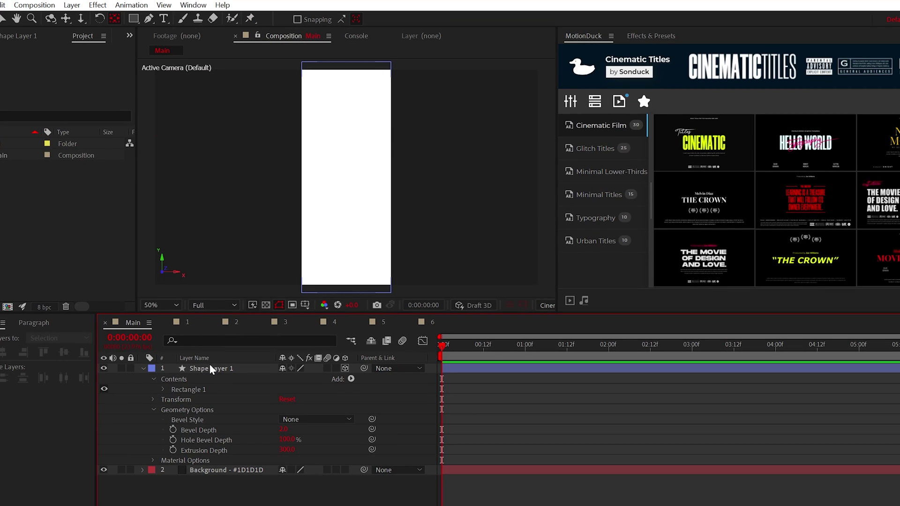
Show the title/action-safe guides over the rectangle in the composition view
left_click(210, 369)
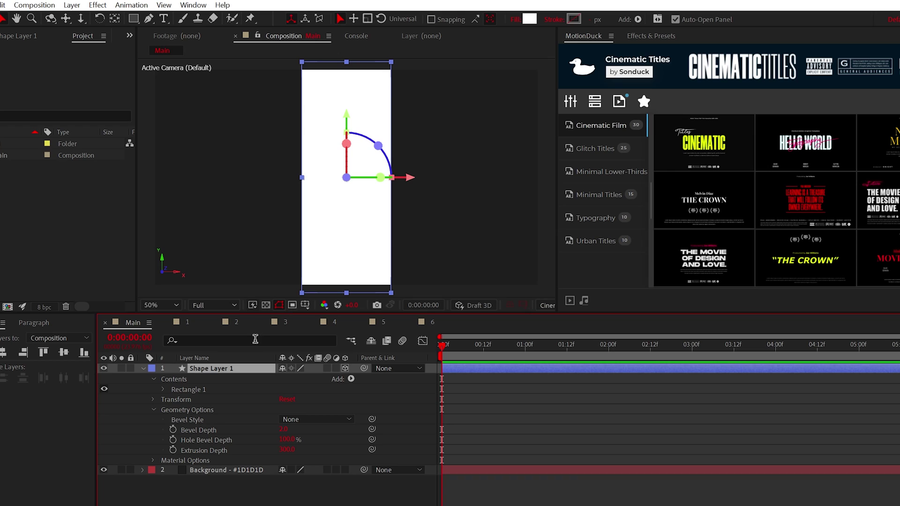
key("apostrophe")
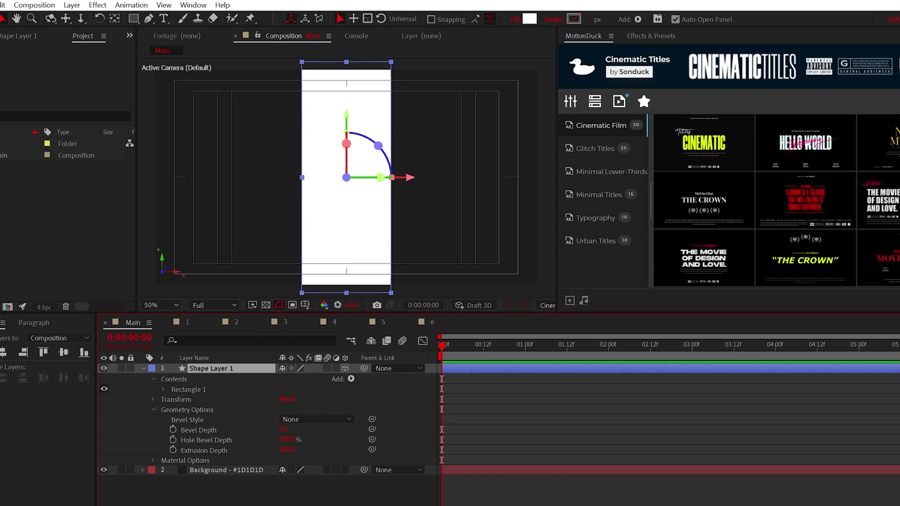
key("F2")
left_click(202, 370)
Widen the composition viewer and split it into 2 Views, with the second one showing the Top view
left_click_drag(558, 278, 797, 282)
left_click(775, 306)
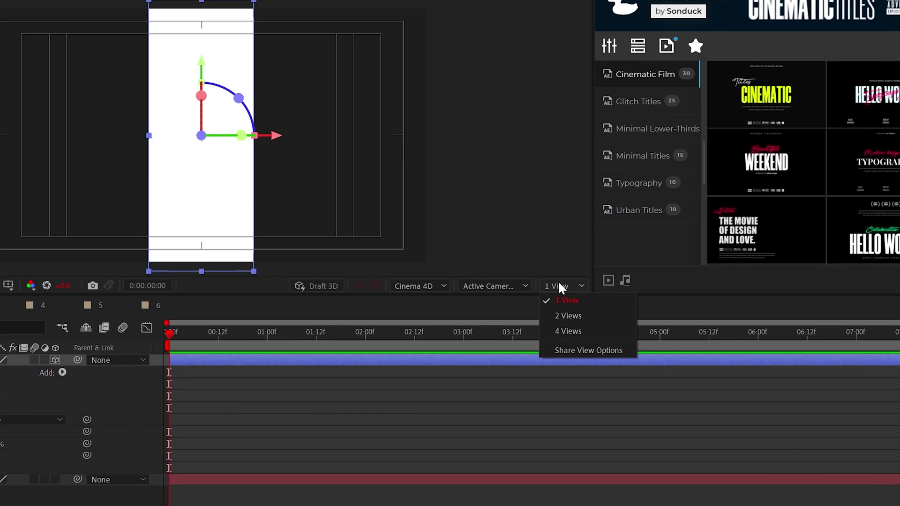
left_click(562, 314)
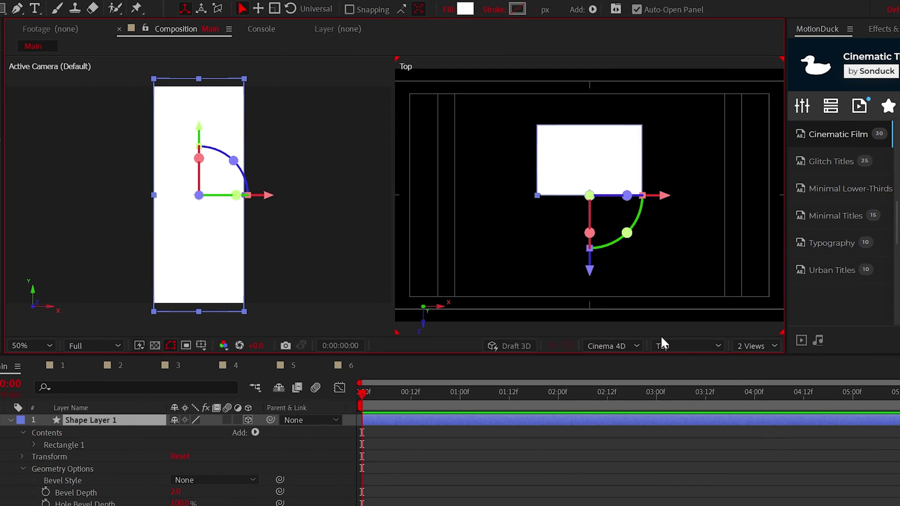
key("F2")
left_click(668, 345)
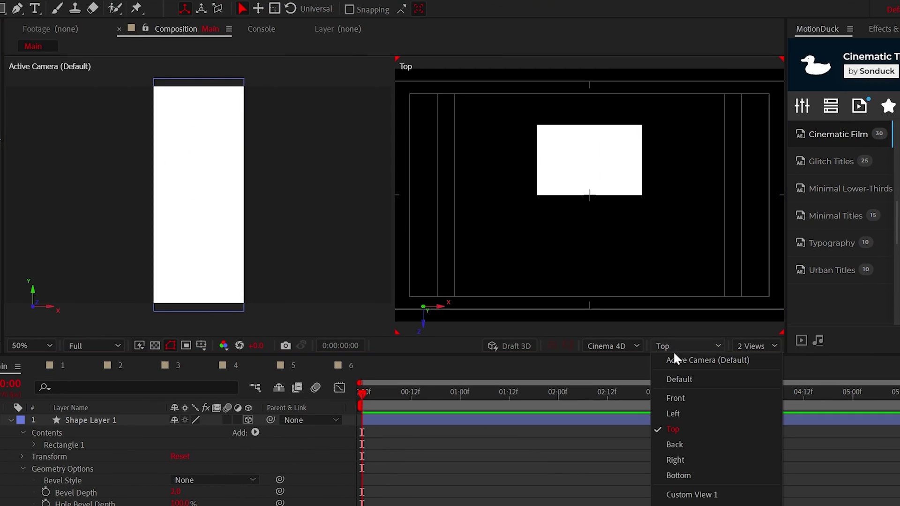
left_click(661, 426)
Resize the rectangle path's width to match the 300 extrusion depth, giving the box a square footprint
left_click(95, 422)
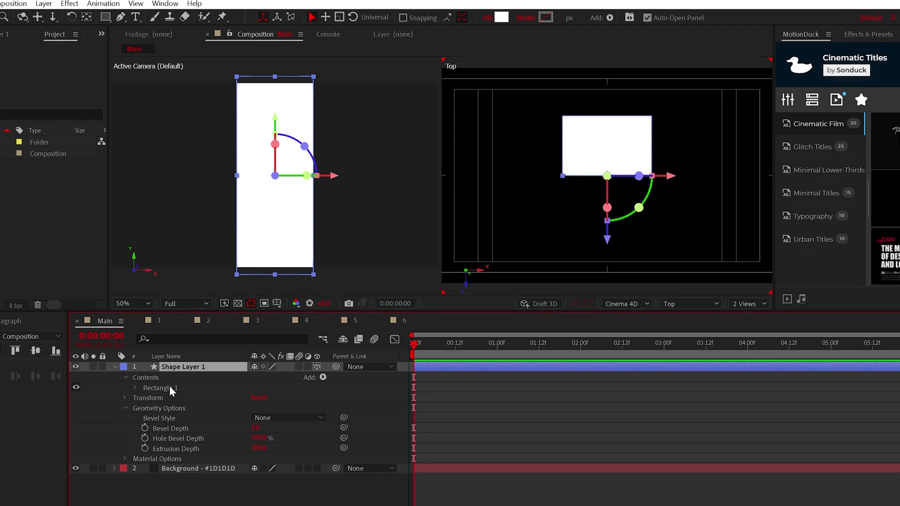
left_click(135, 388)
left_click(145, 398)
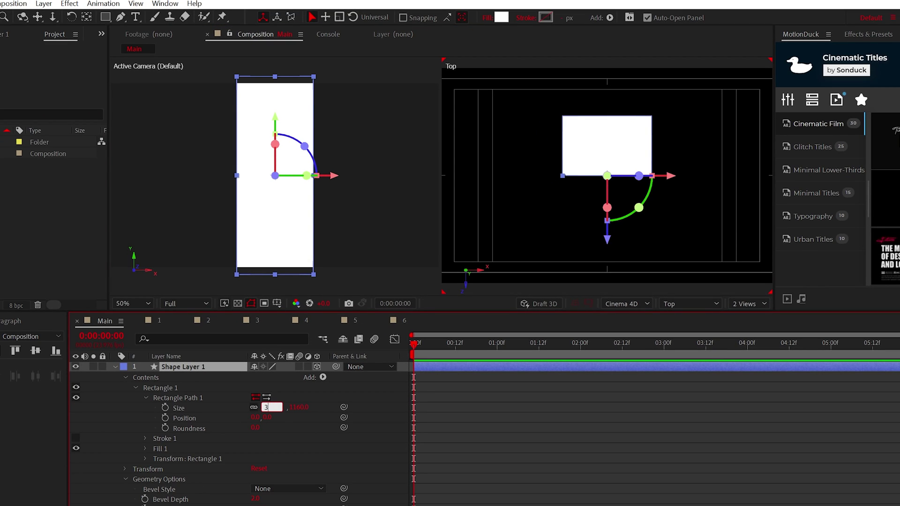
left_click(307, 426)
Set the shape layer's Anchor Point Z value to 150 so the pivot sits at the middle of the box
left_click(321, 368)
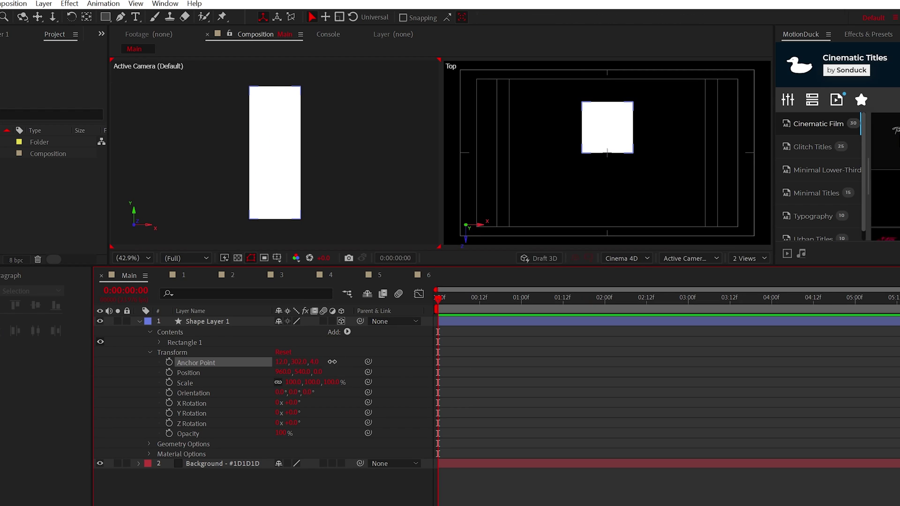
left_click_drag(332, 362, 420, 361)
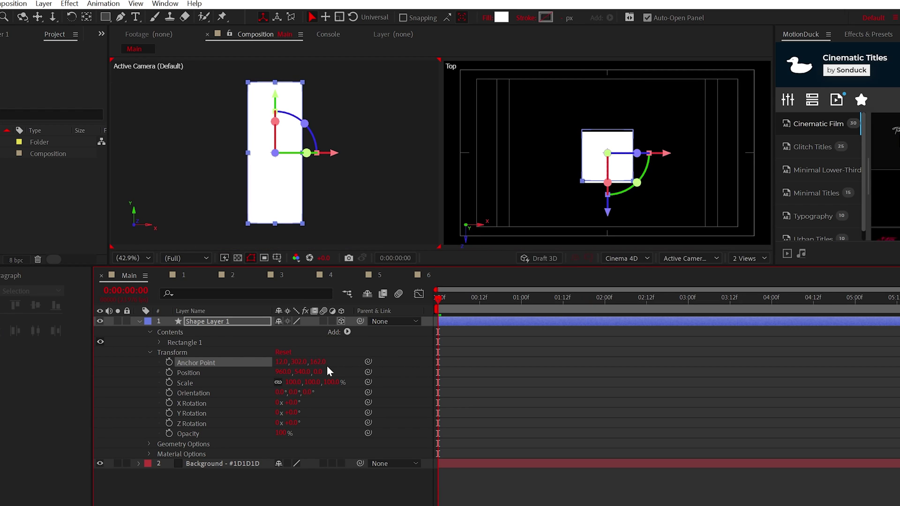
left_click(353, 366)
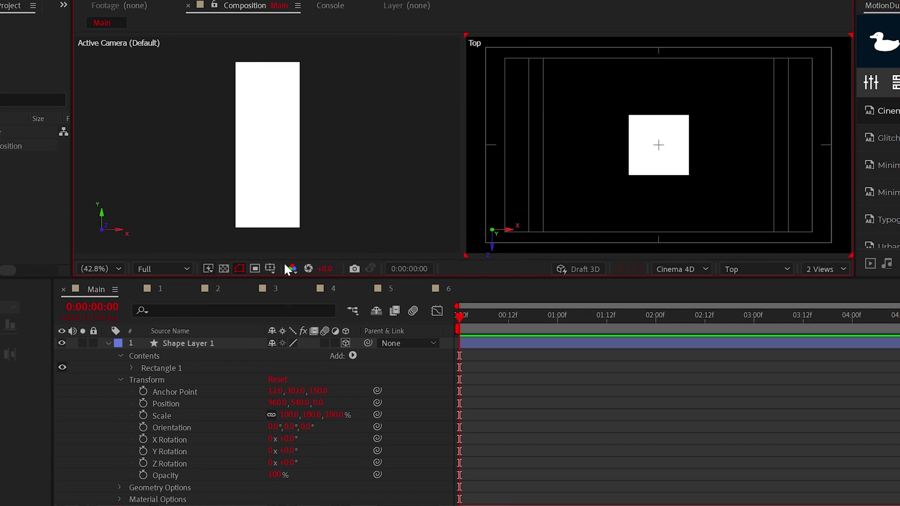
left_click(272, 269)
left_click(302, 285)
left_click(273, 268)
left_click(305, 287)
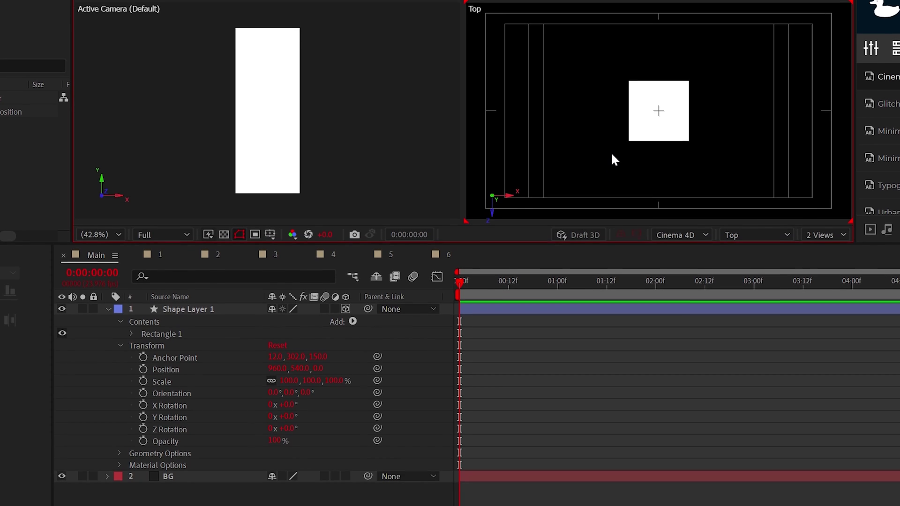
Set the box layer's Y Rotation to 45° and collapse its properties
left_click(210, 344)
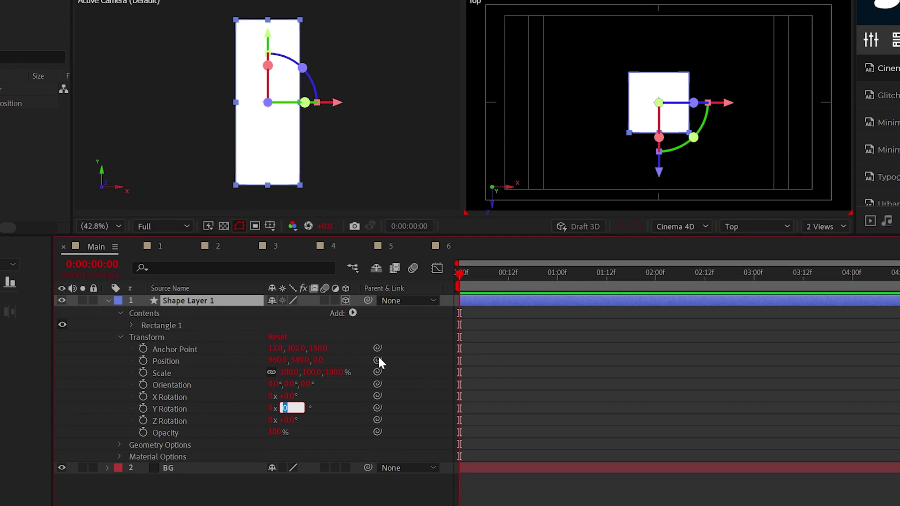
type("45.")
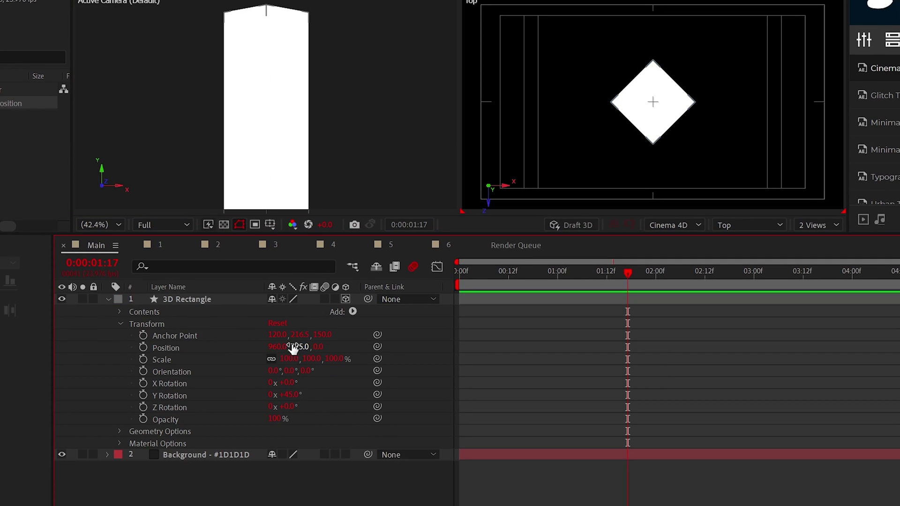
left_click_drag(292, 346, 591, 332)
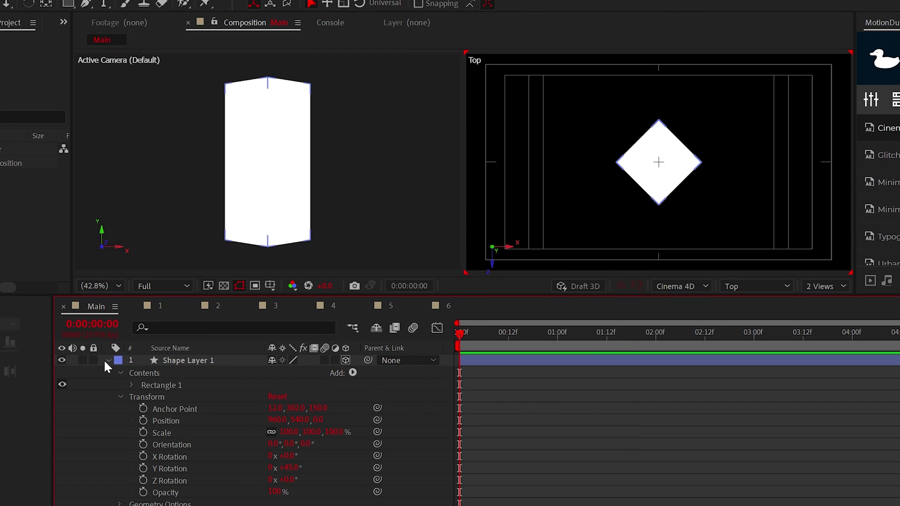
left_click(108, 361)
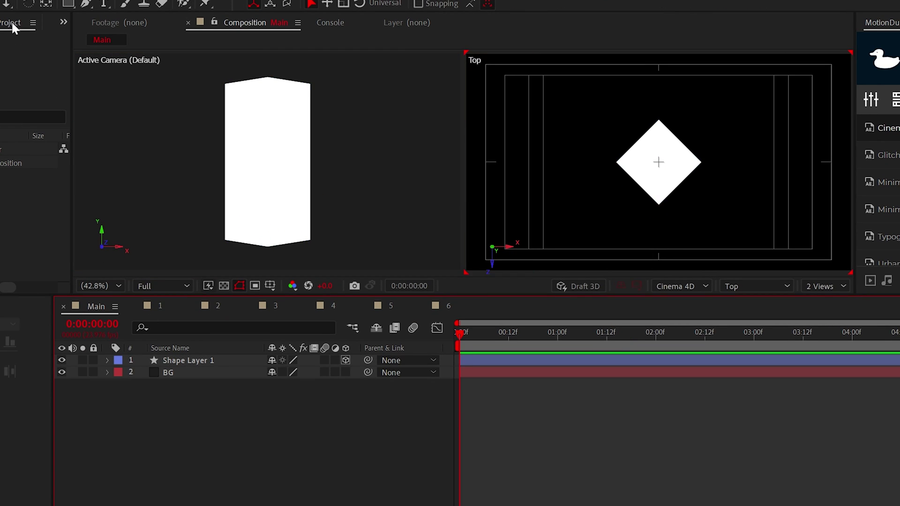
Add a new camera layer to the Main composition
left_click(117, 8)
mouse_move(133, 27)
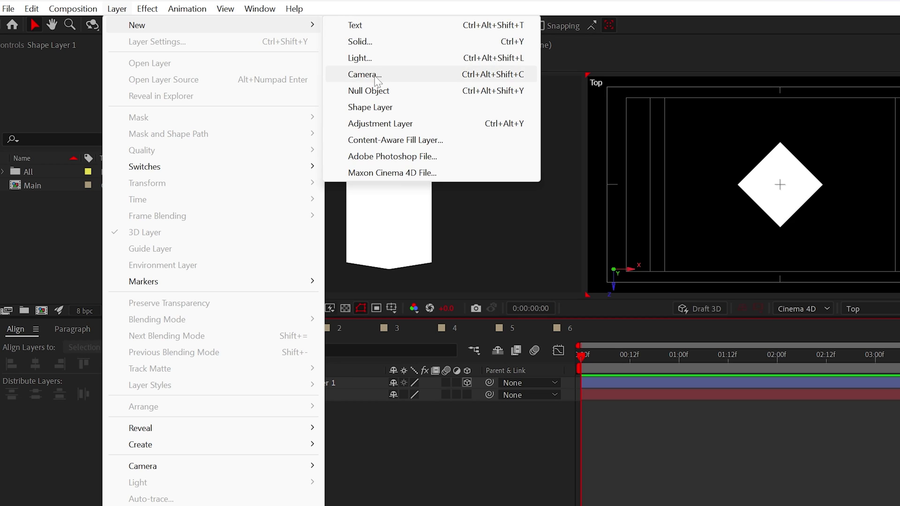
left_click(377, 75)
left_click(576, 415)
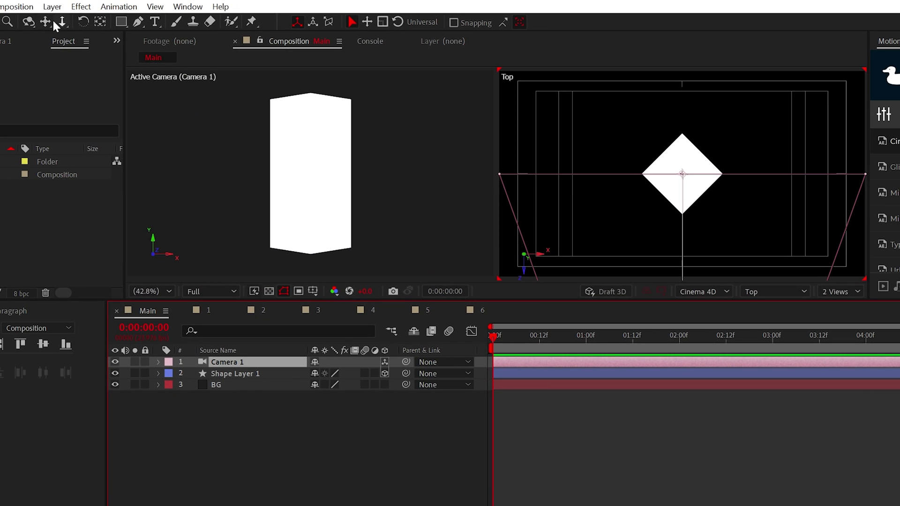
Orbit the camera so it looks down on the box from above, and pan to re-center the box in the frame
left_click(30, 21)
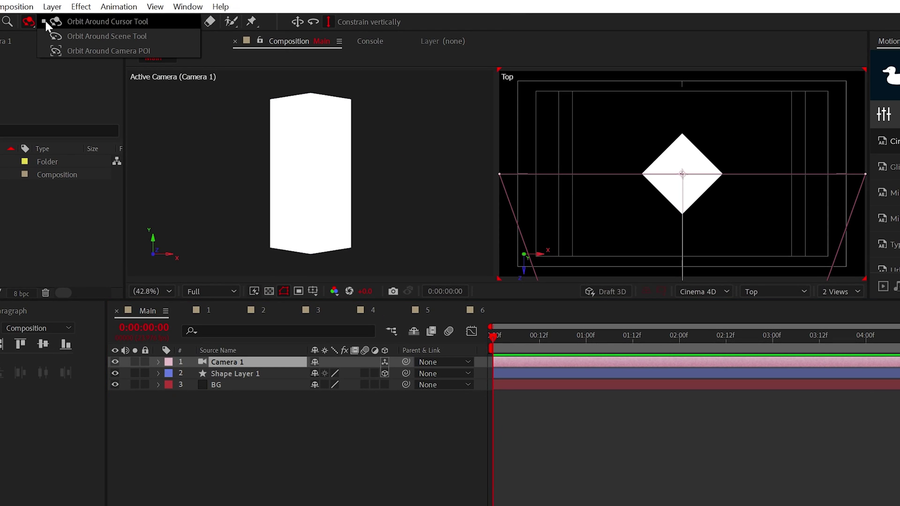
left_click(80, 22)
left_click_drag(317, 148, 311, 173)
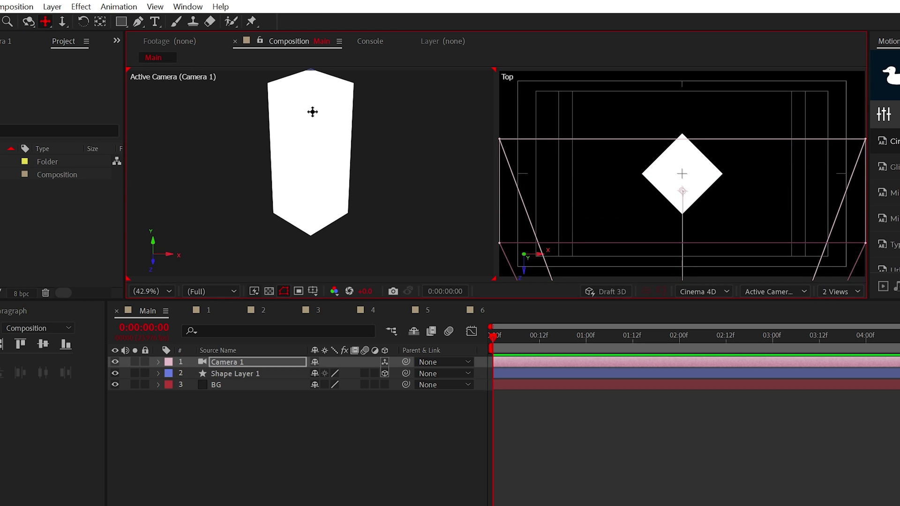
left_click_drag(311, 112, 307, 139)
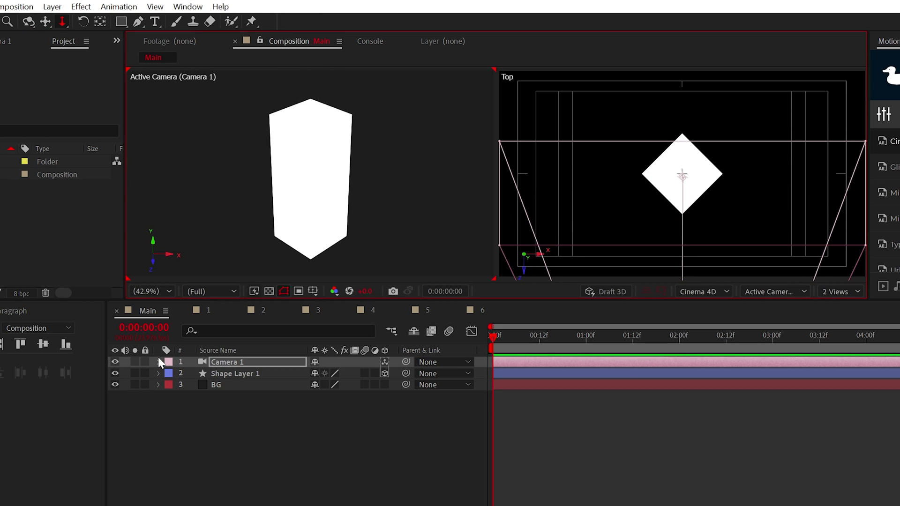
Add keyframes for the camera's Point of Interest and Position at 0:00:00:00
left_click(158, 362)
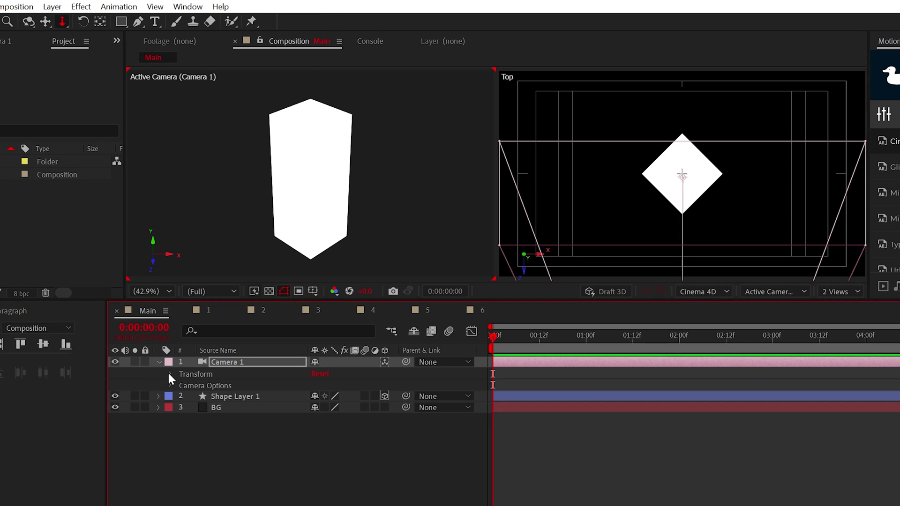
left_click(169, 374)
left_click(192, 385)
left_click(192, 396)
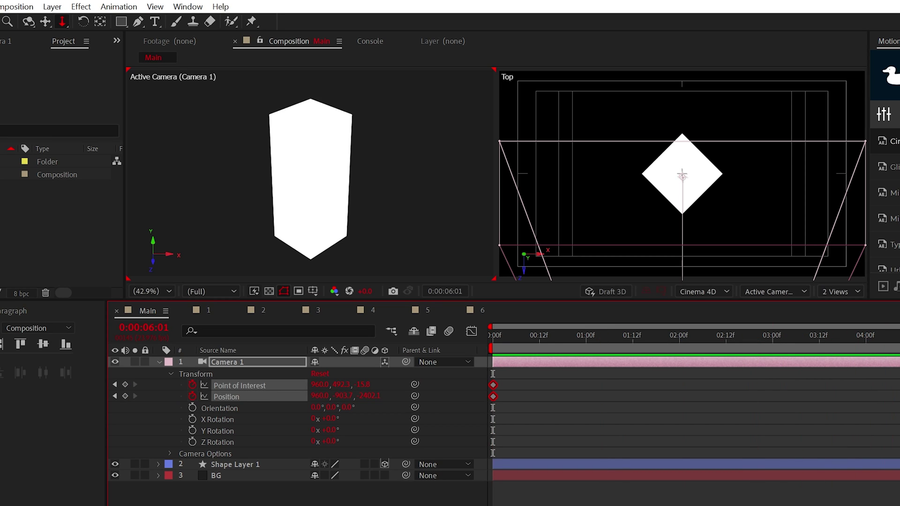
Reposition the camera around the box at 0:00:06:01 to keyframe the end of its move, and scrub through the timeline
mouse_move(302, 155)
left_mouse_down()
mouse_move(307, 104)
mouse_move(310, 169)
left_mouse_up()
key("c")
left_click_drag(495, 339, 830, 366)
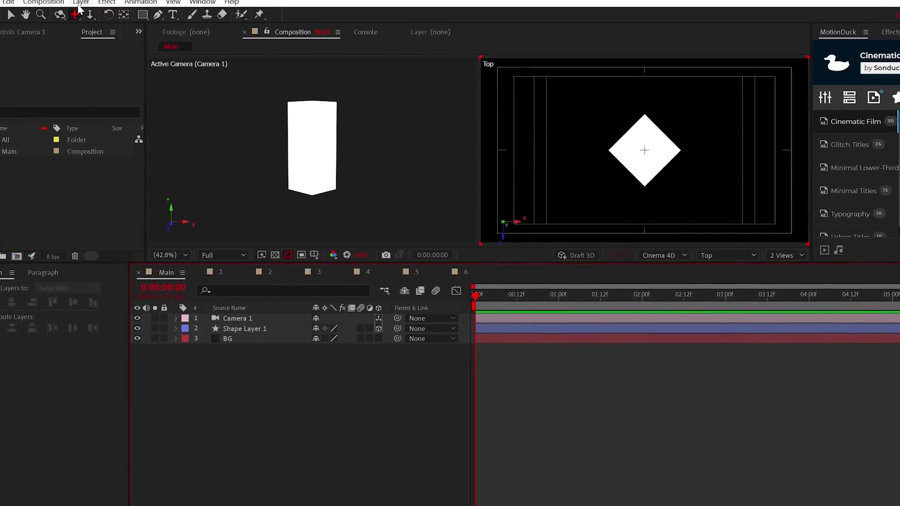
Add a new white Point light without shadows to the composition
left_click(81, 8)
mouse_move(164, 22)
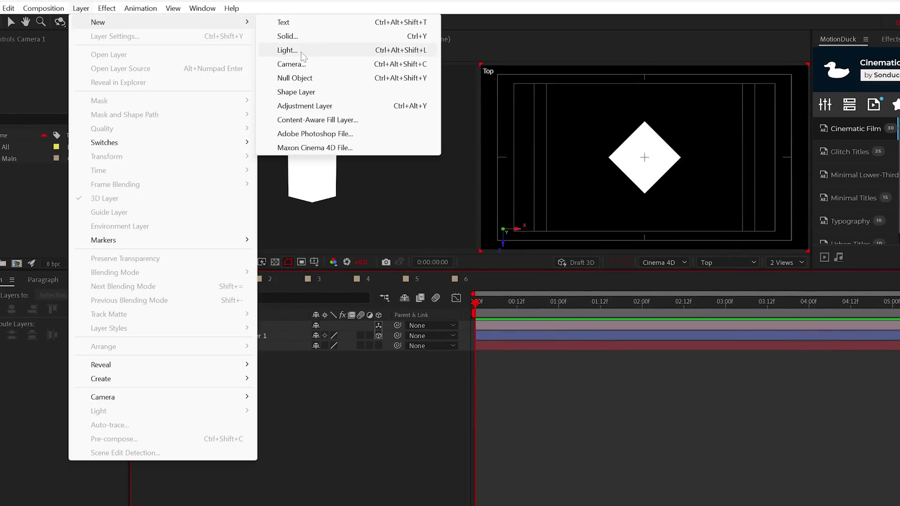
left_click(303, 50)
left_click_drag(171, 263, 268, 122)
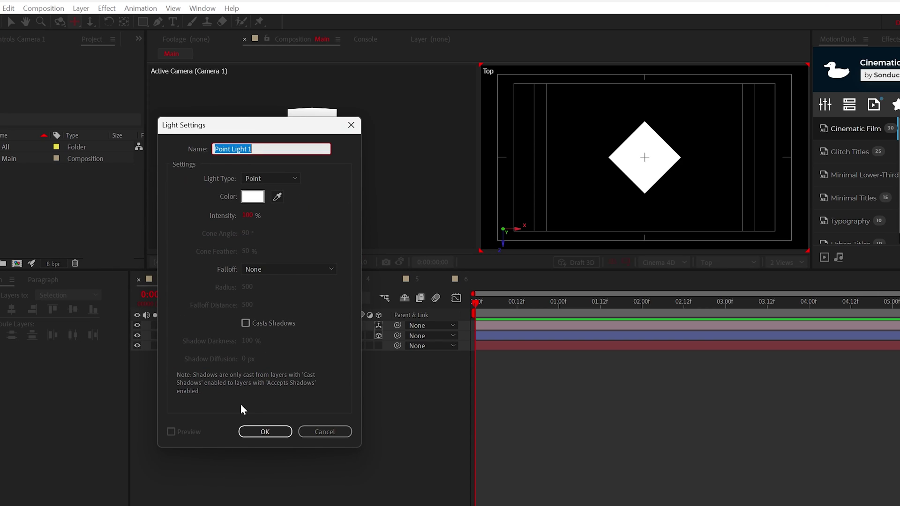
left_click(255, 432)
Raise the point light above the box by setting its vertical position to -208
key("p")
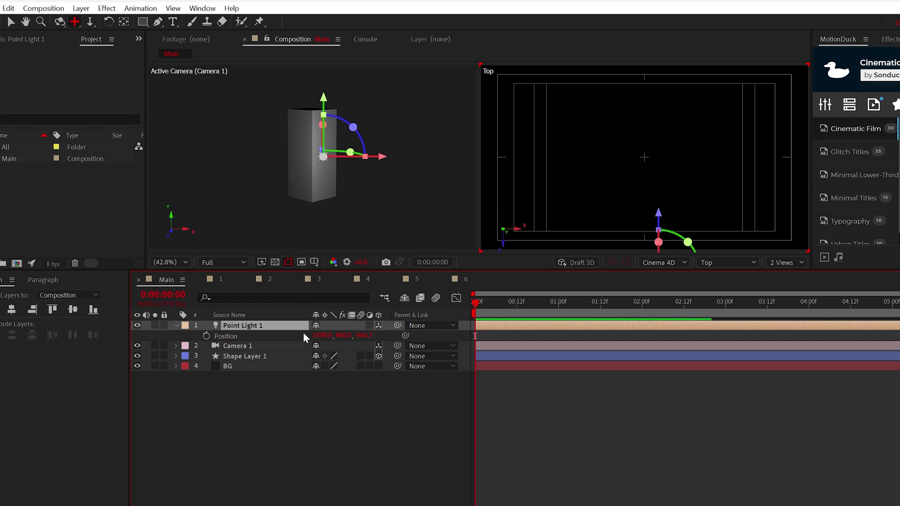
left_click_drag(341, 335, 300, 332)
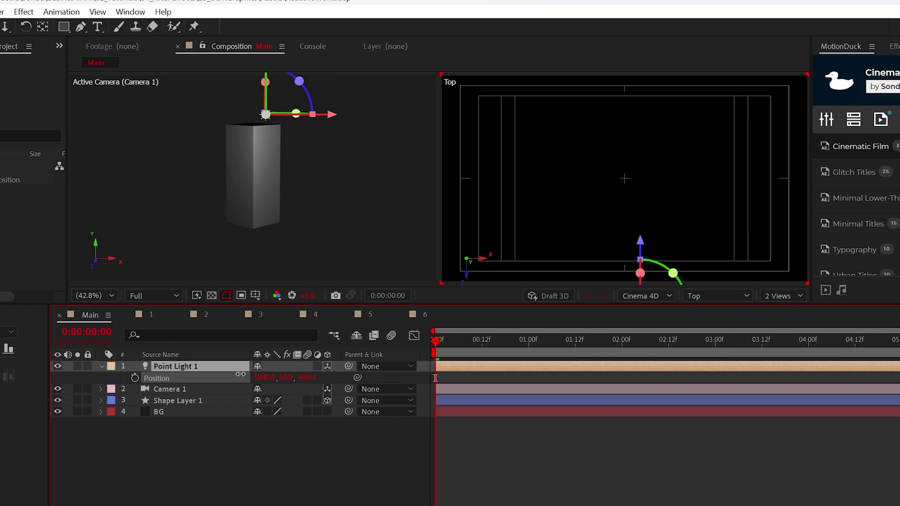
left_click_drag(241, 374, 229, 375)
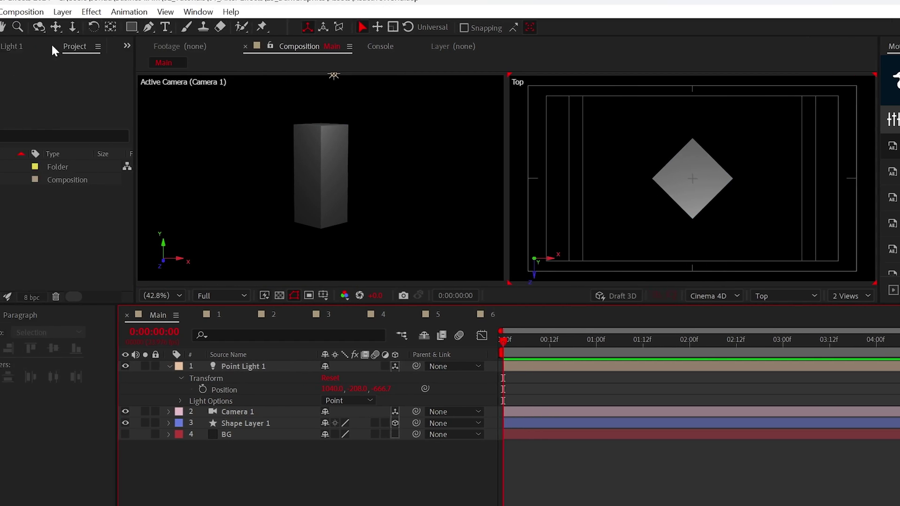
Add a null object to the composition, make it a 3D layer, and briefly solo it to see its gizmo
left_click(91, 12)
mouse_move(140, 27)
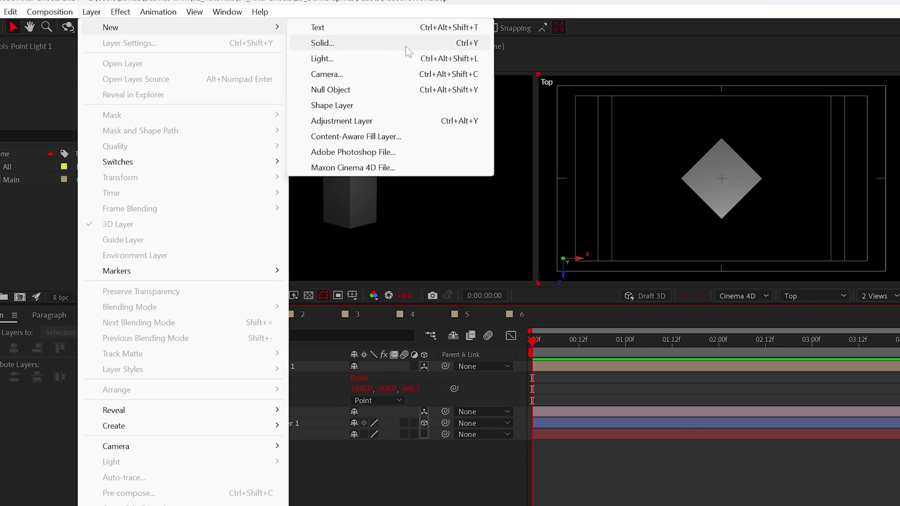
left_click(359, 89)
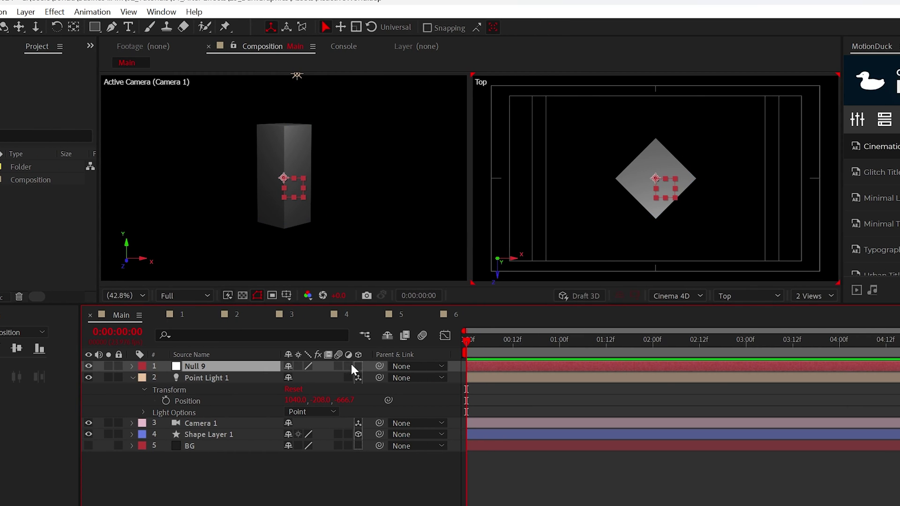
left_click(108, 366)
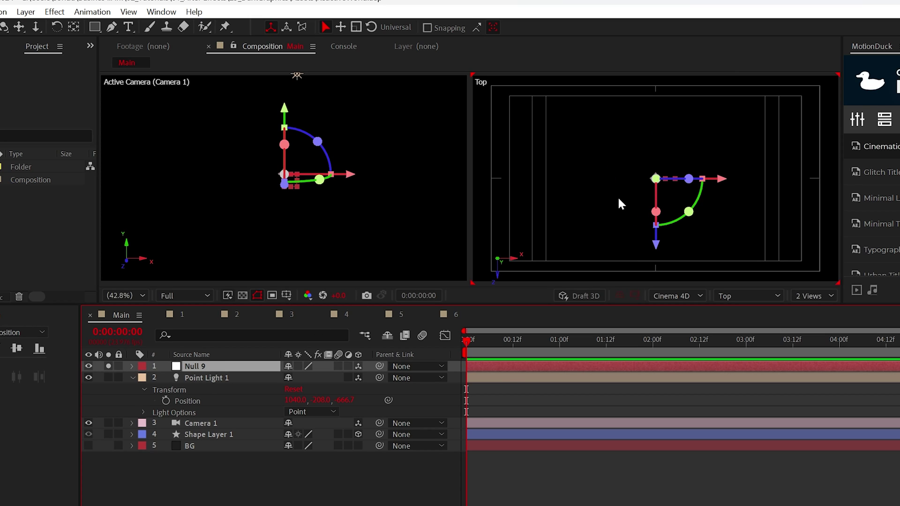
left_click(106, 367)
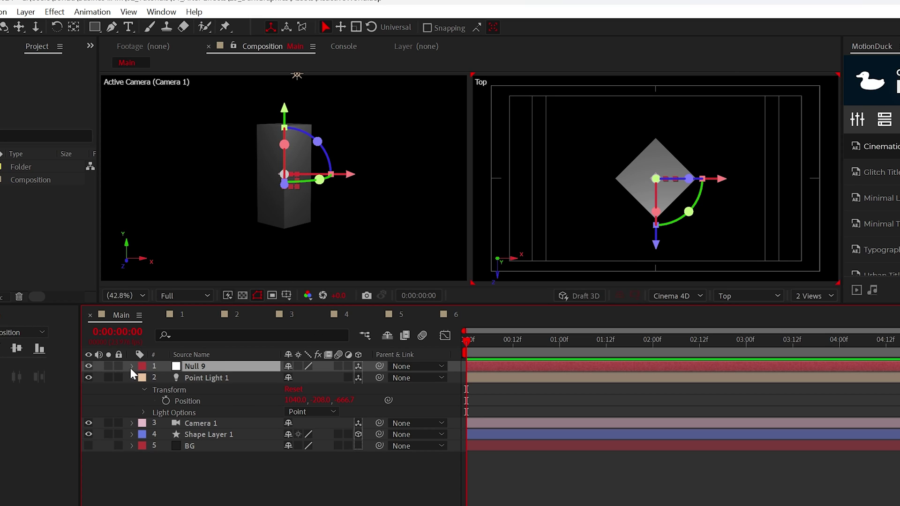
Add the expression time*200 to the null's Y Rotation so it spins continuously
left_click(132, 367)
left_click(142, 378)
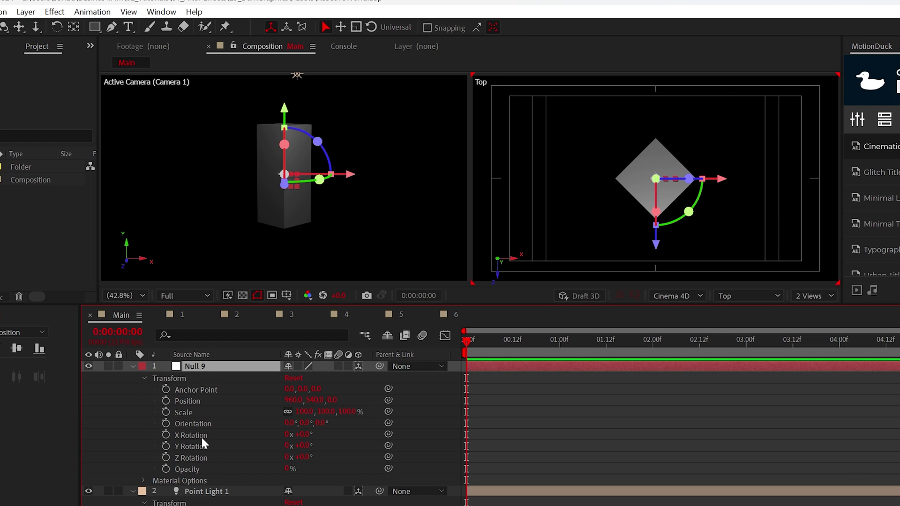
left_click(166, 447, "alt")
type("time*200")
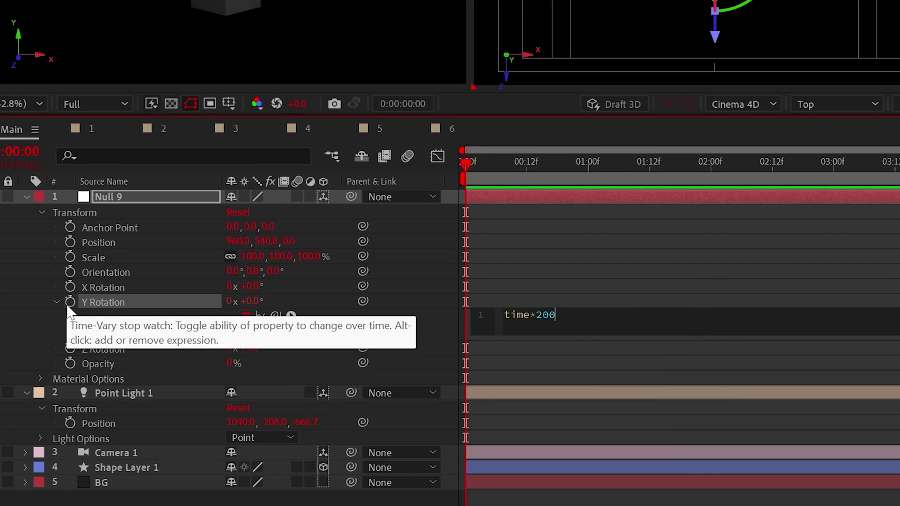
left_click(125, 500)
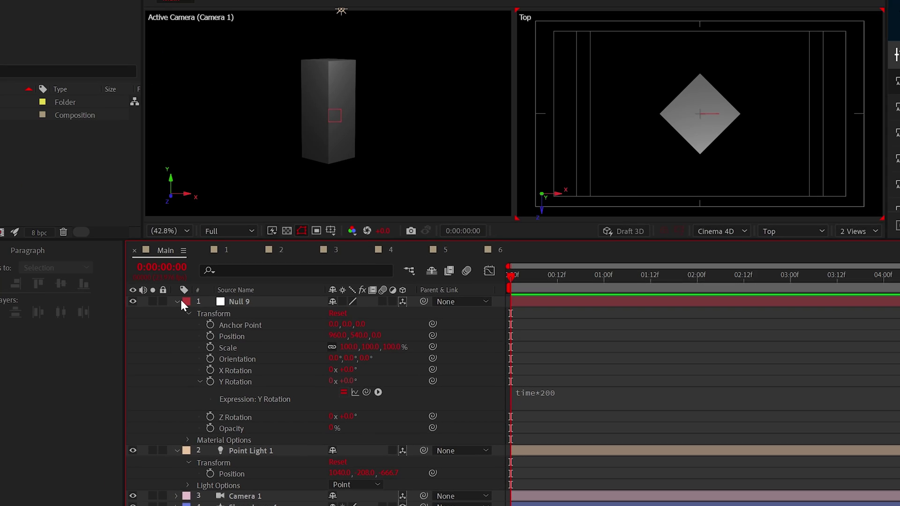
Collapse the null's properties, parent Point Light 1 to the null, and preview the light's orbit
left_click(27, 196)
left_click_drag(250, 301, 249, 301)
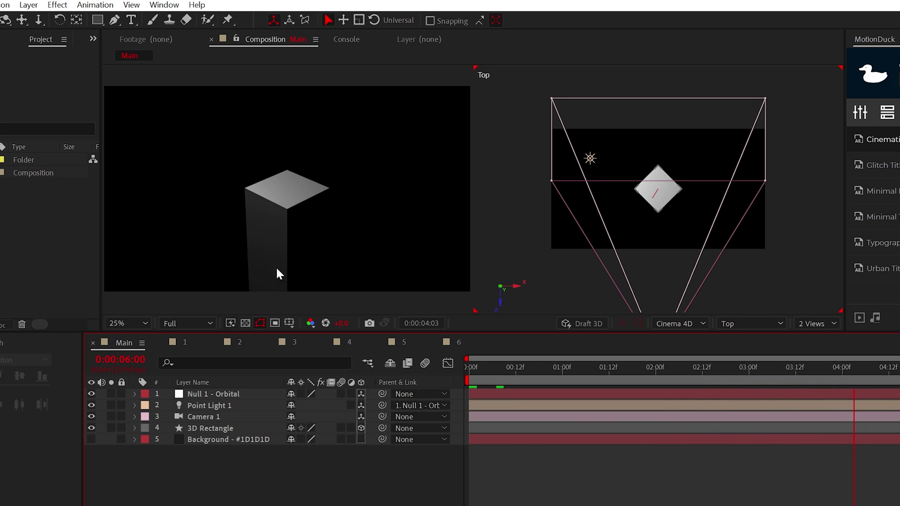
key("space")
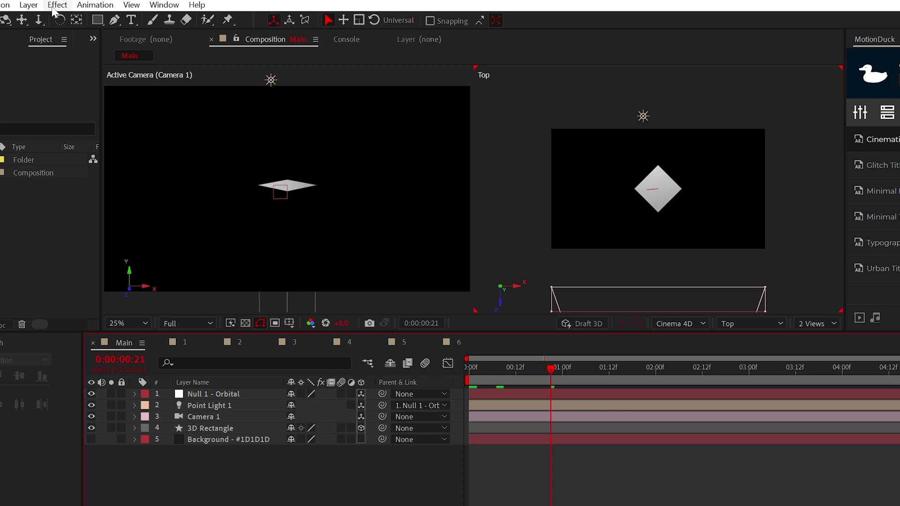
Add a second point light to the composition
left_click(29, 5)
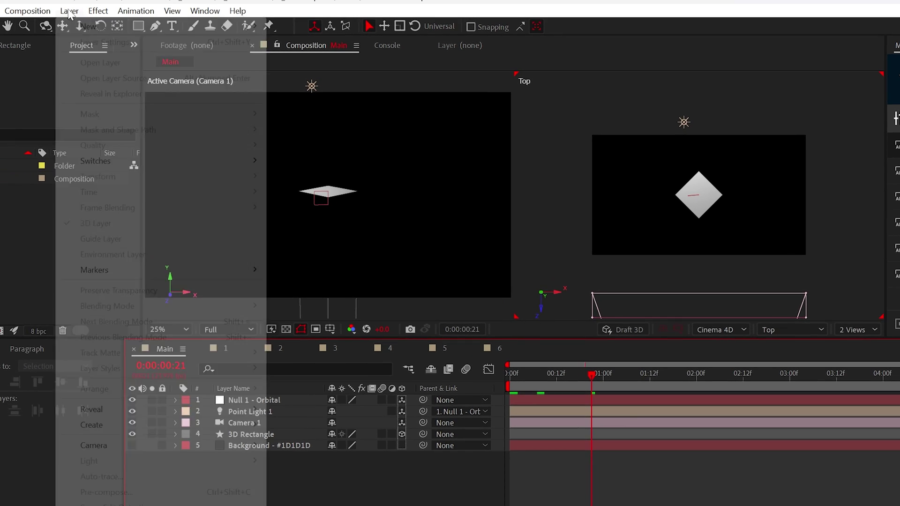
mouse_move(100, 20)
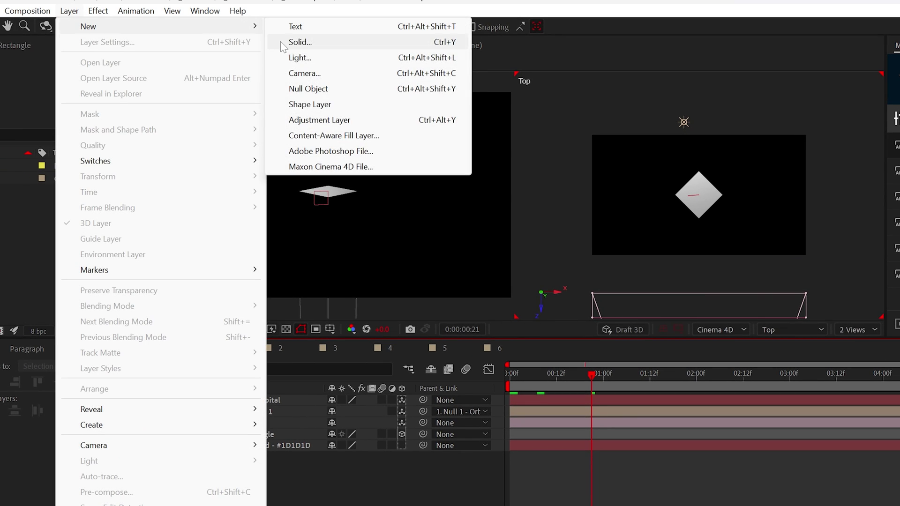
left_click(318, 57)
left_click(290, 480)
Lower Point Light 2 beneath the pillar by setting its vertical position to 1772
key("p")
left_click_drag(315, 389, 886, 323)
scroll(336, 221, "down", 2)
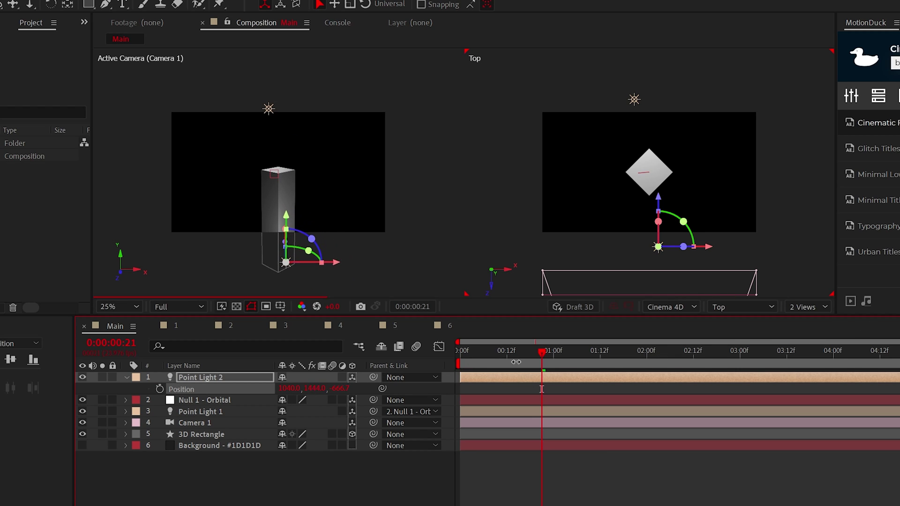
left_click_drag(535, 362, 689, 349)
Reduce the Intensity of Point Light 2 to 49% in its Light Options
left_click(127, 378)
left_click(127, 377)
left_click(142, 412)
left_click(139, 413)
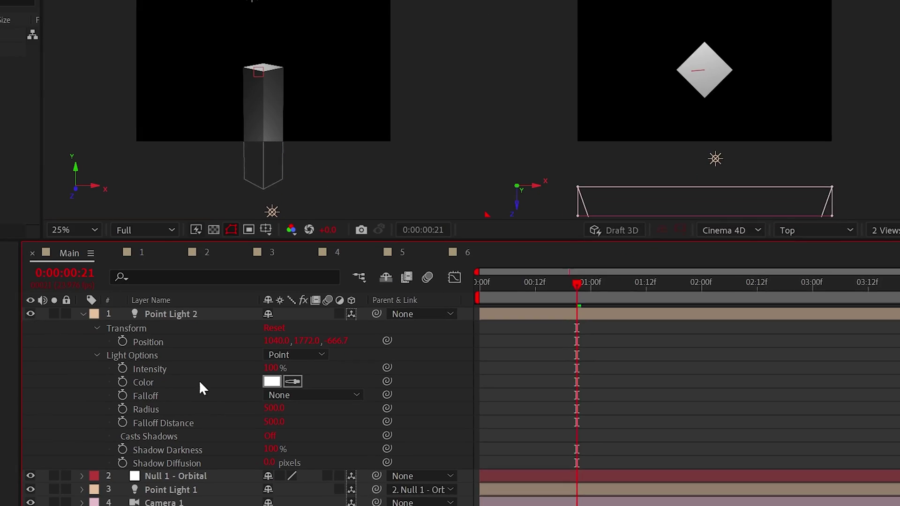
left_click(256, 333)
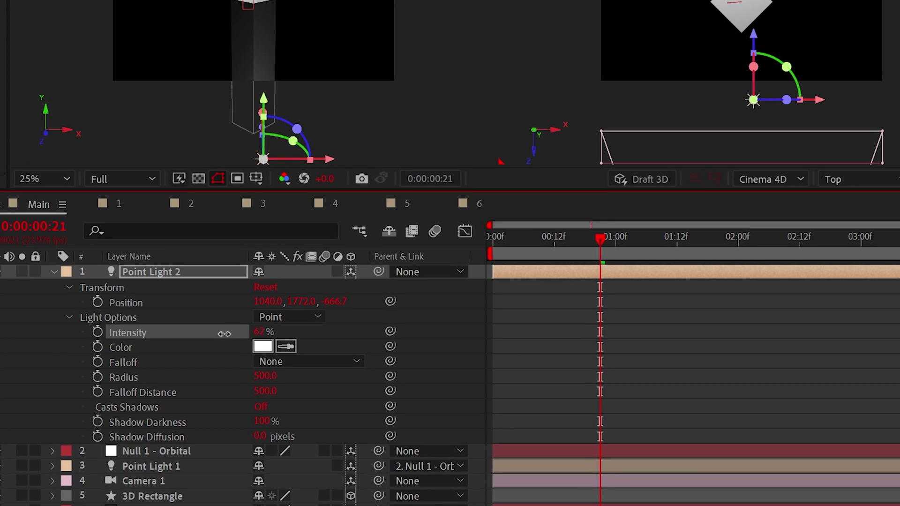
Add the expression wiggle(8,20) to the Intensity of Point Light 2 to make it flicker
left_click(94, 333, "alt")
type("wiggle(8")
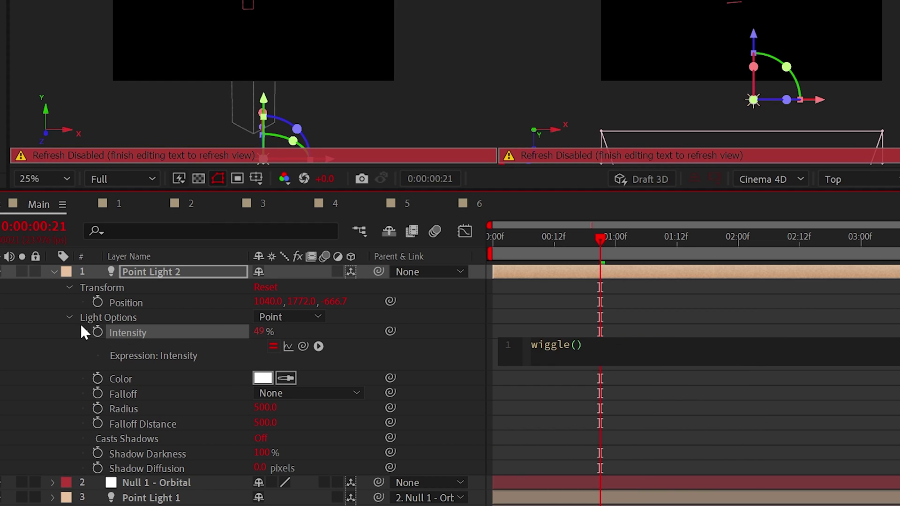
type(",20")
key("KP_Enter")
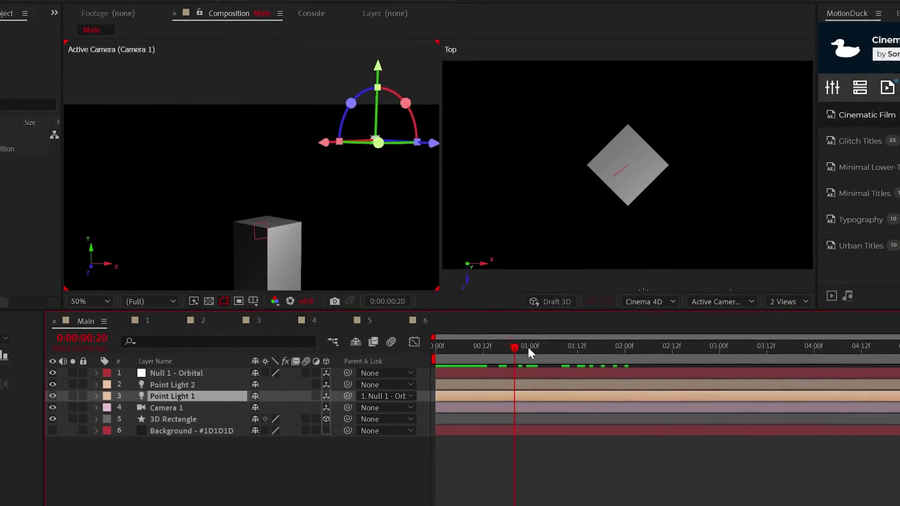
Scrub through the timeline to examine the orbiting light on the pillar, fit the camera view, and return to the start
left_click_drag(548, 350, 617, 356)
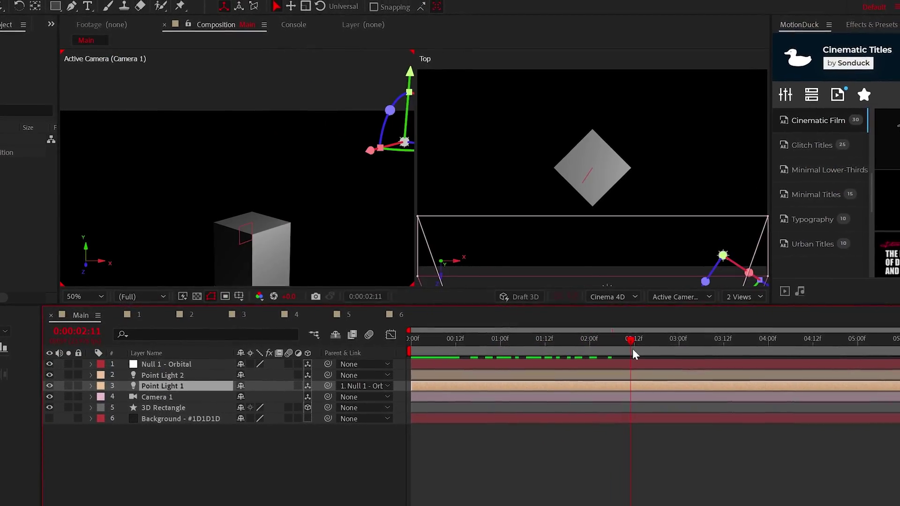
left_click_drag(632, 349, 661, 350)
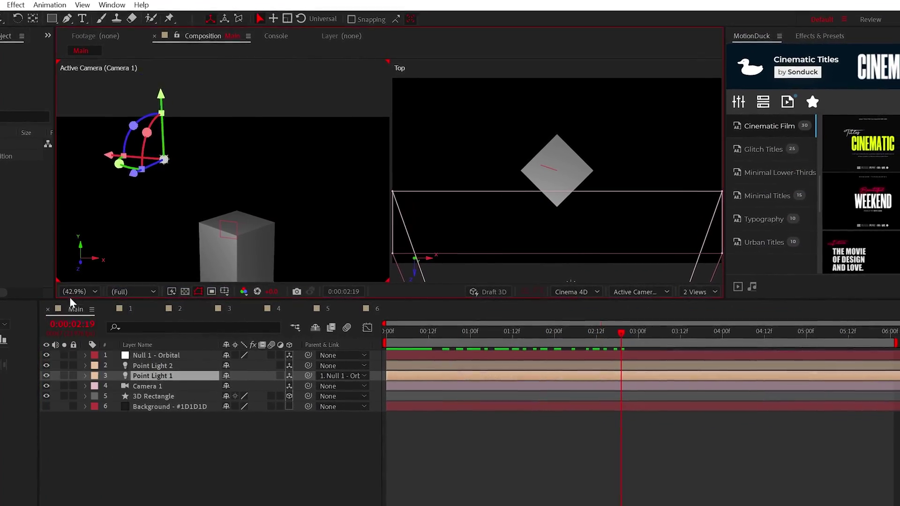
left_click(75, 296)
left_click(79, 306)
key("Home")
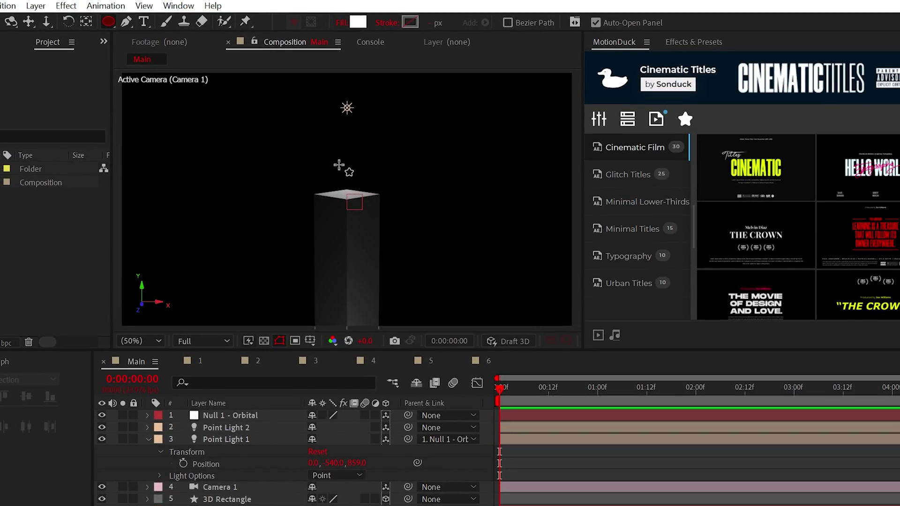
Draw a white circle over the pillar's upper end as a shape layer and make it 3D
left_click_drag(339, 165, 379, 211)
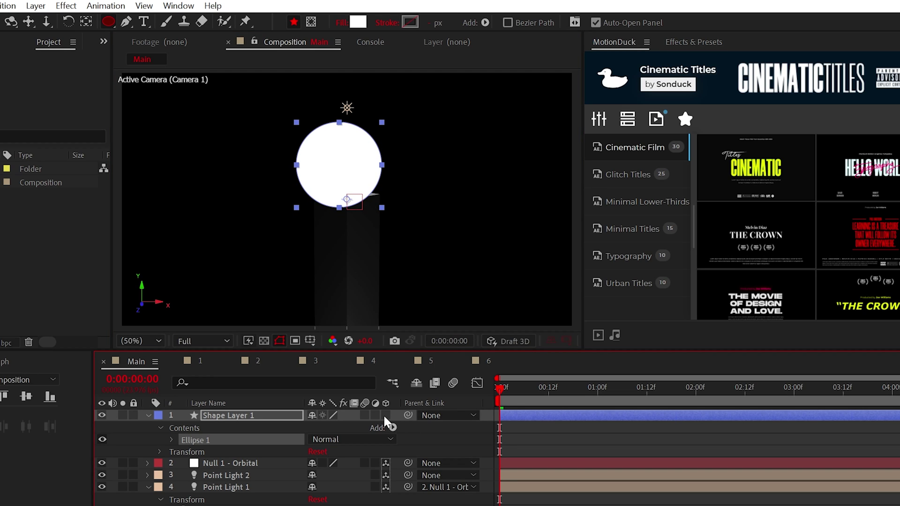
left_click(386, 415)
Link the circle layer's Position to Point Light 1's Position with an expression
left_click(160, 452)
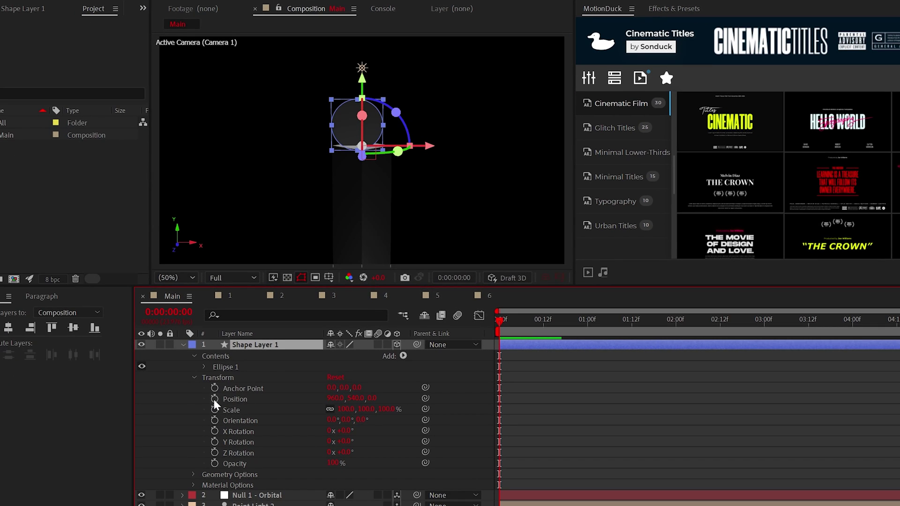
left_click(214, 399, "alt")
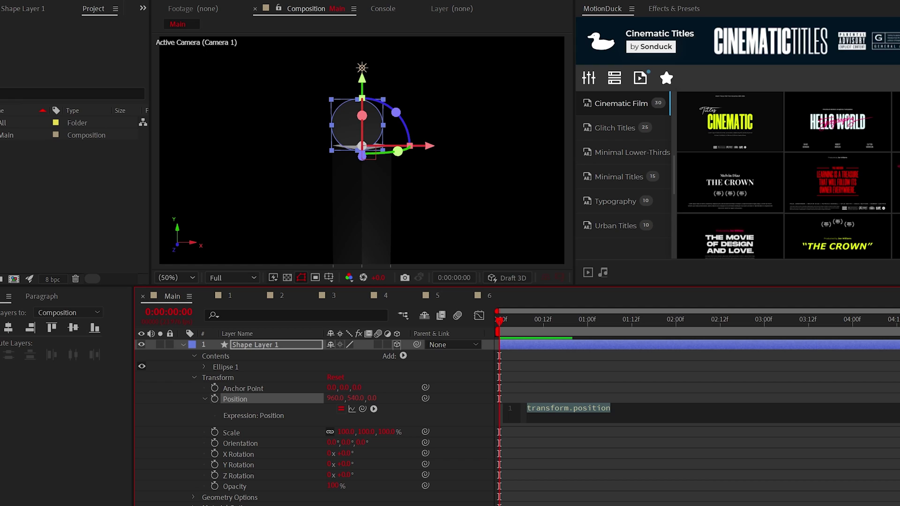
left_click(257, 415)
key("p")
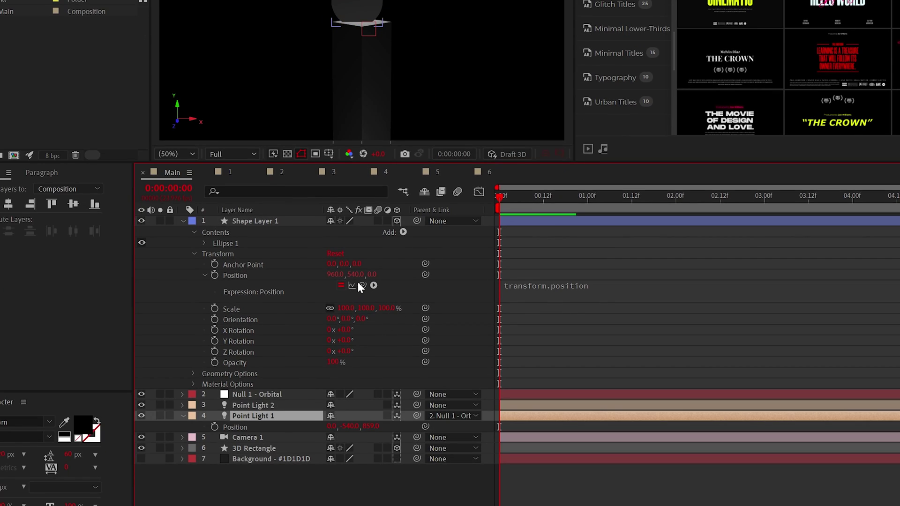
left_click_drag(363, 286, 241, 428)
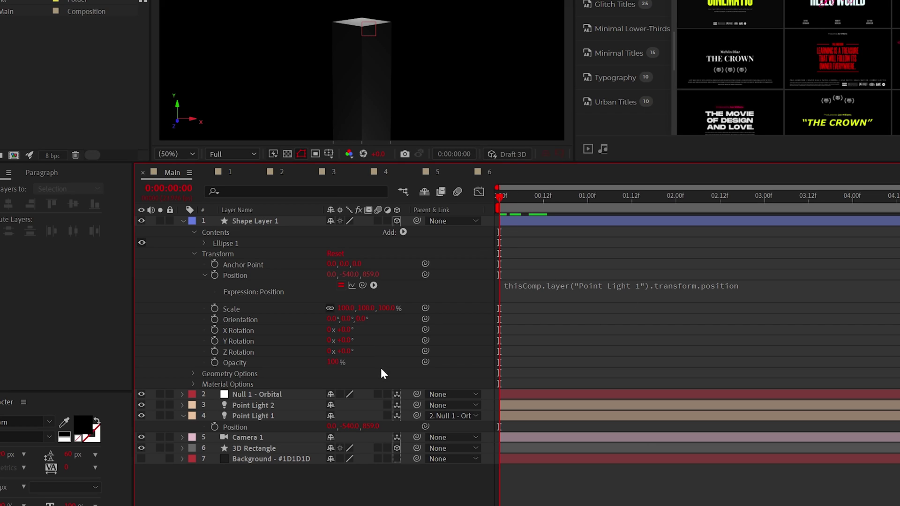
Parent the circle layer to Null 1 - Orbital and scrub the timeline to check its orbit
left_click_drag(416, 221, 371, 276)
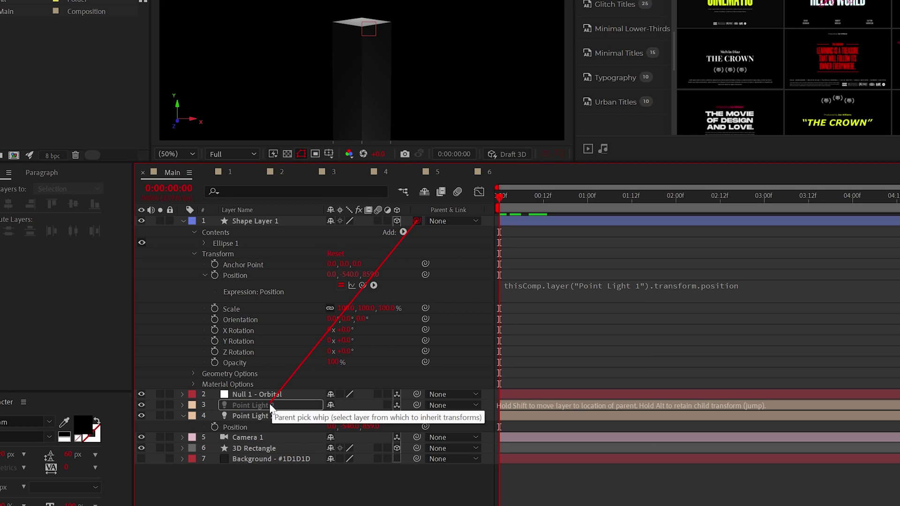
left_click_drag(270, 407, 255, 392)
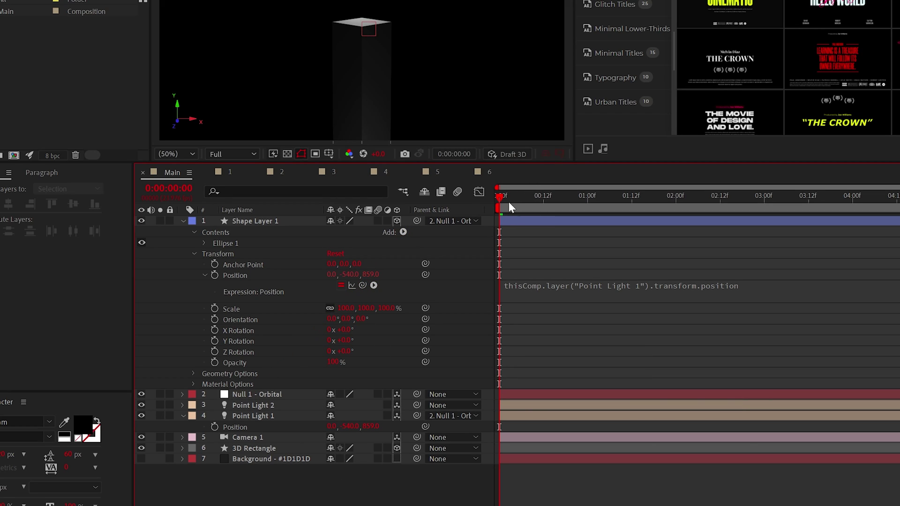
left_click_drag(509, 206, 680, 218)
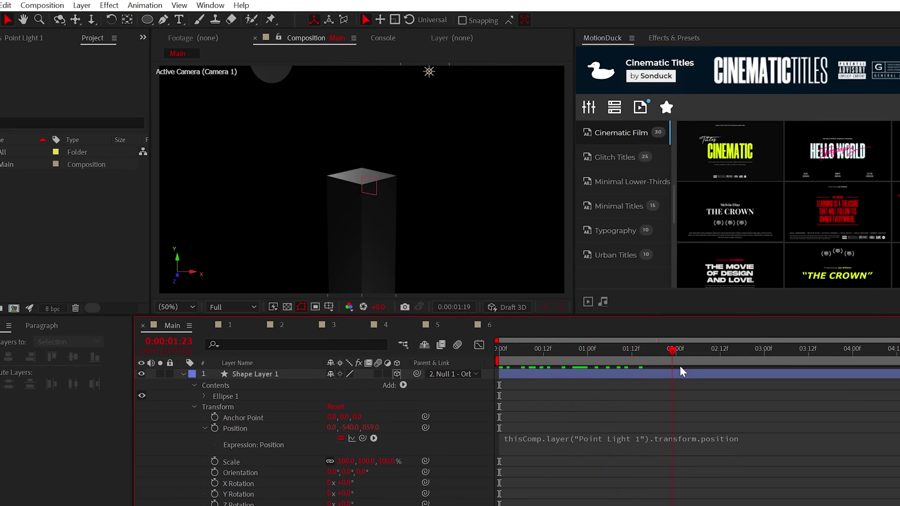
left_click_drag(680, 366, 741, 370)
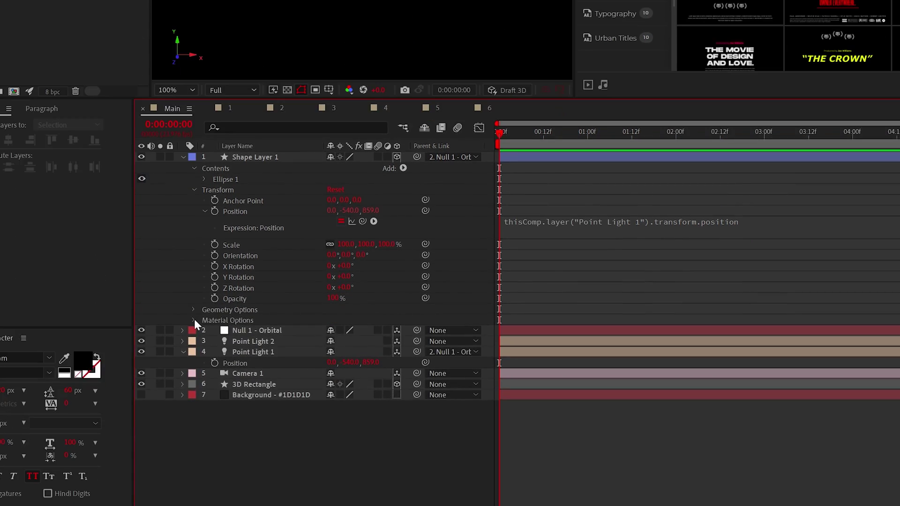
Turn off Accepts Lights and set Diffuse to 100% in the circle layer's Material Options, and move to 0:00:00:13
left_click(194, 320)
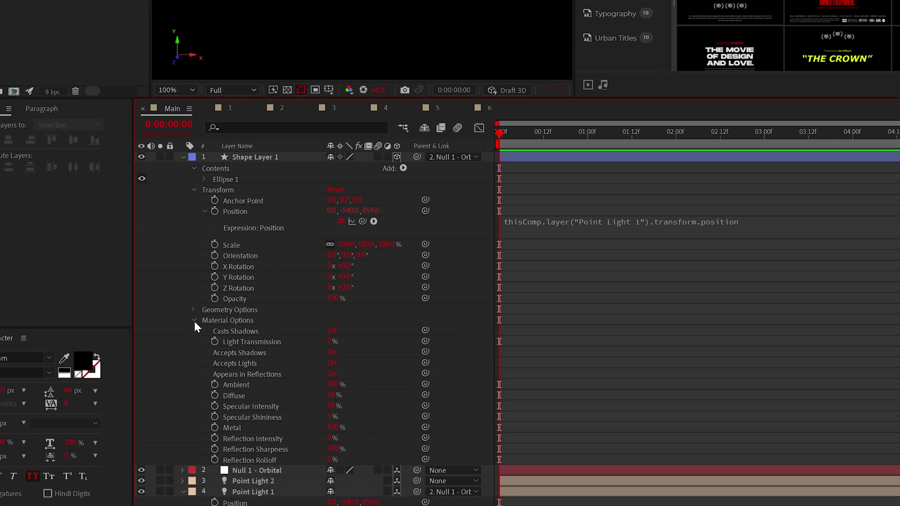
left_click(331, 364)
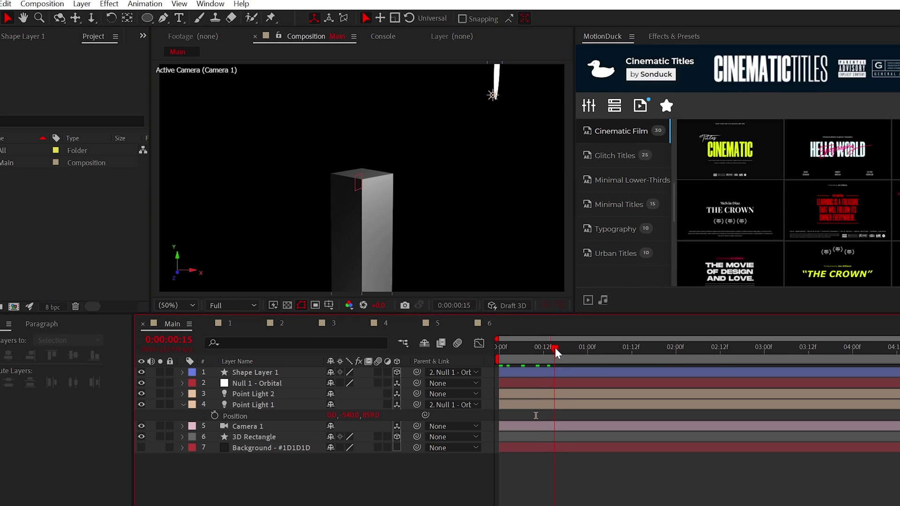
mouse_move(555, 348)
left_mouse_down()
mouse_move(564, 350)
mouse_move(547, 350)
left_mouse_up()
Set the circle layer's Auto-Orientation to Orient Towards Camera
left_click(236, 374)
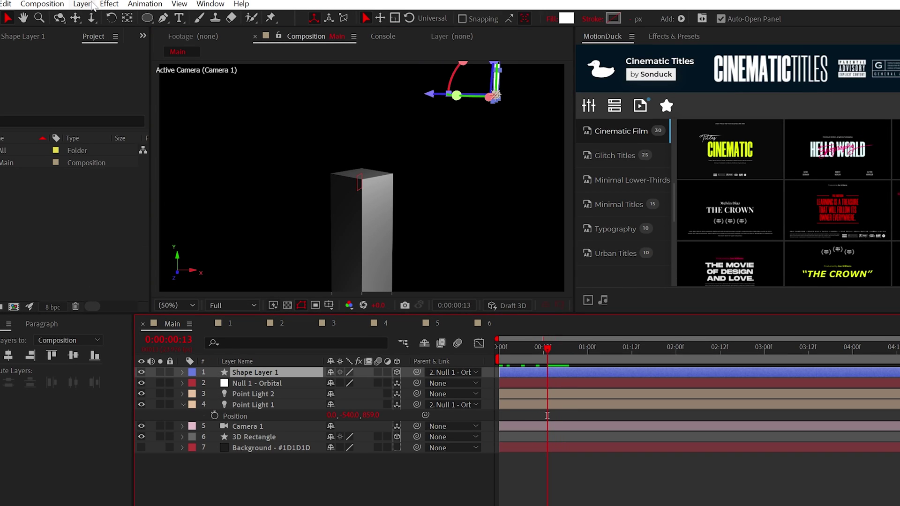
left_click(81, 3)
mouse_move(137, 175)
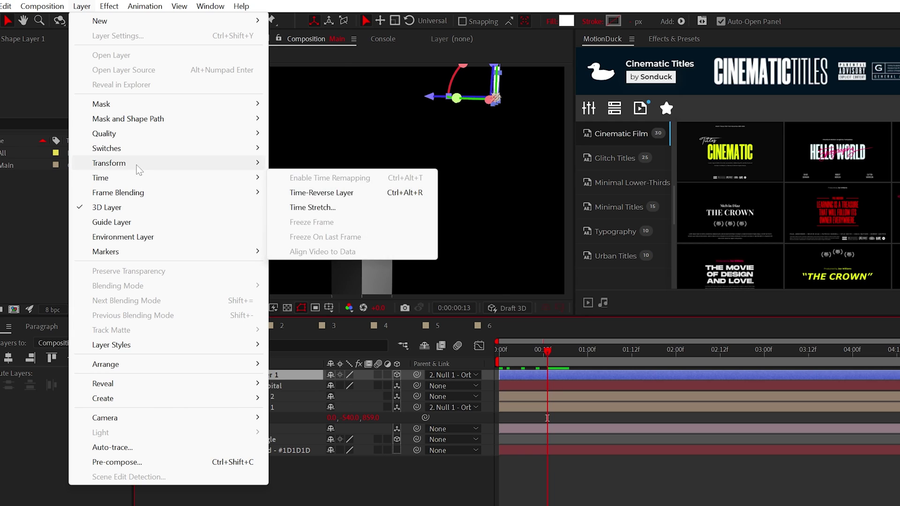
mouse_move(155, 163)
left_click(312, 388)
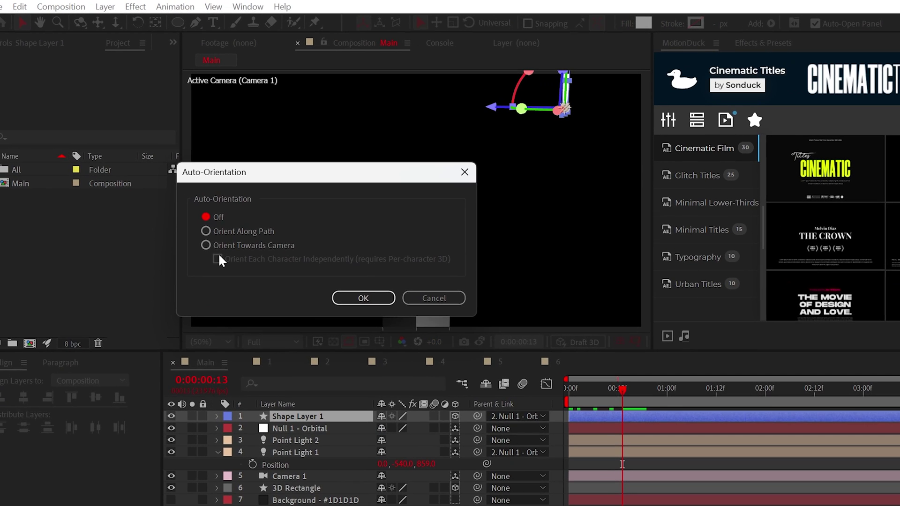
left_click(363, 299)
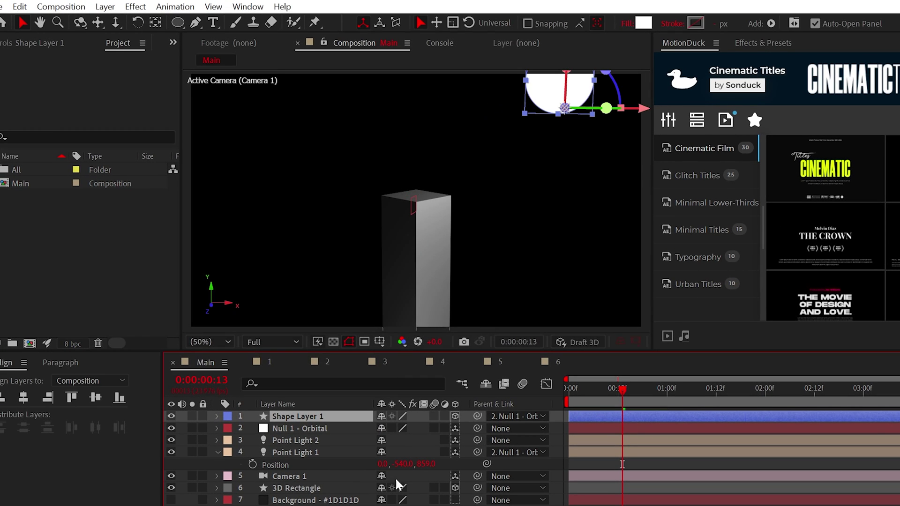
Deselect the layers and preview the animation from the beginning to examine the circle following the light
key("F2")
left_click(569, 393)
key("space")
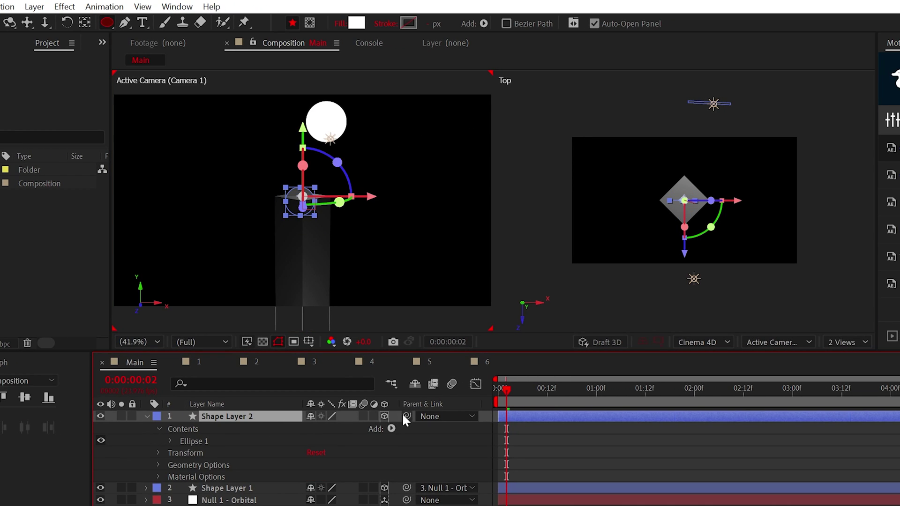
Parent the new circle, Shape Layer 2, to Null 1 - Orbital at position -521, -450, 330, and offset a duplicate to X 529 and Z 770
left_click_drag(407, 416, 275, 500)
key("p")
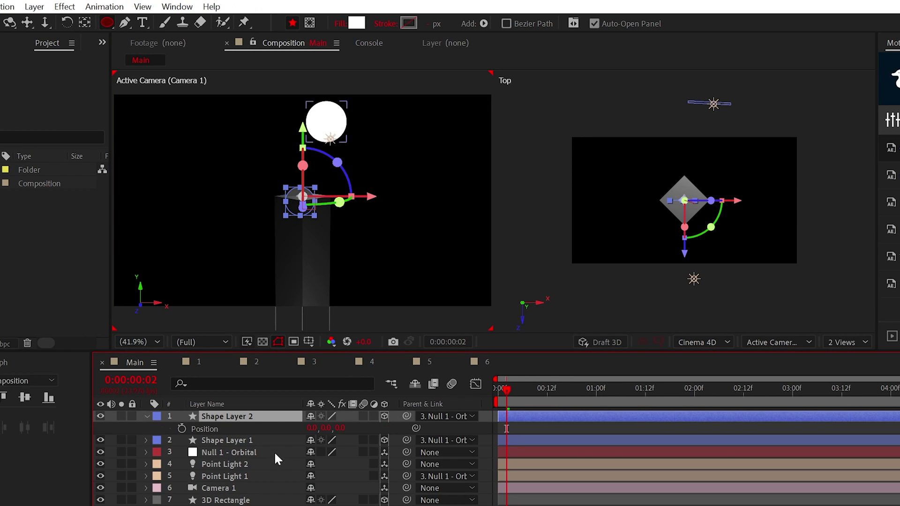
left_click(245, 417)
key("ctrl+d")
left_click_drag(318, 429, 401, 423)
key("p")
left_click_drag(343, 429, 274, 431)
Duplicate the circle as Shape Layer 4 at position 1019, -540, -350, and again as Shape Layer 5 on the opposite side at 147% scale
key("ctrl+d")
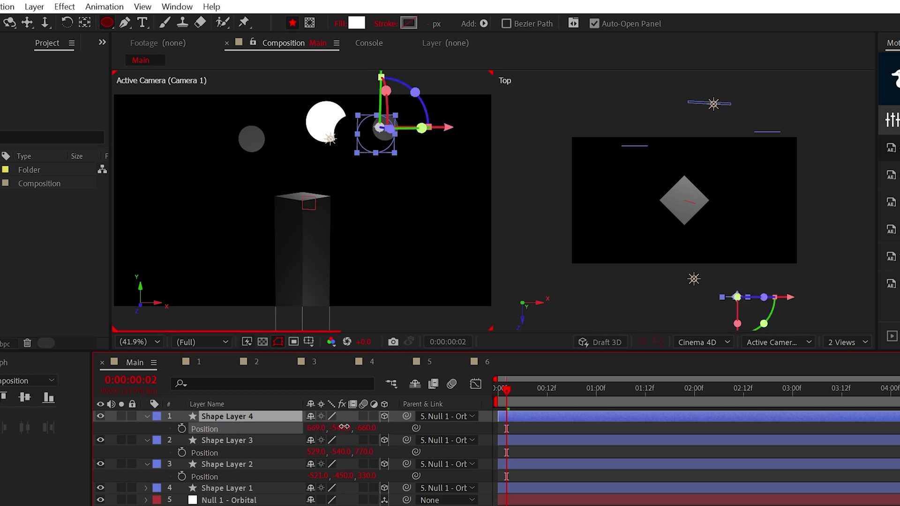
left_click_drag(391, 426, 390, 426)
left_click(251, 417)
key("ctrl+d")
key("p")
left_click_drag(320, 429, 292, 428)
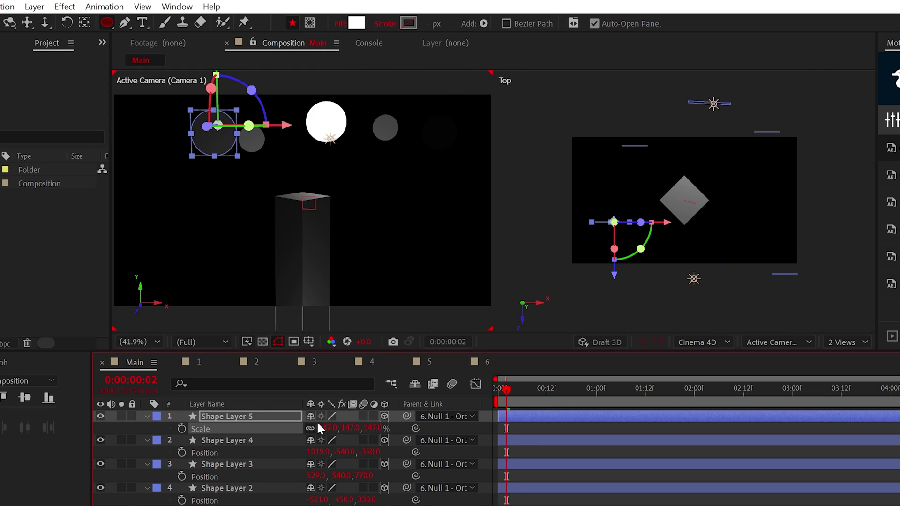
Duplicate the circle once more as Shape Layer 6, reposition it, and preview the orbiting circles from the beginning
left_click(273, 418)
key("ctrl+d")
left_click_drag(388, 429, 368, 429)
key("p")
mouse_move(508, 391)
left_mouse_down()
mouse_move(541, 395)
mouse_move(497, 395)
left_mouse_up()
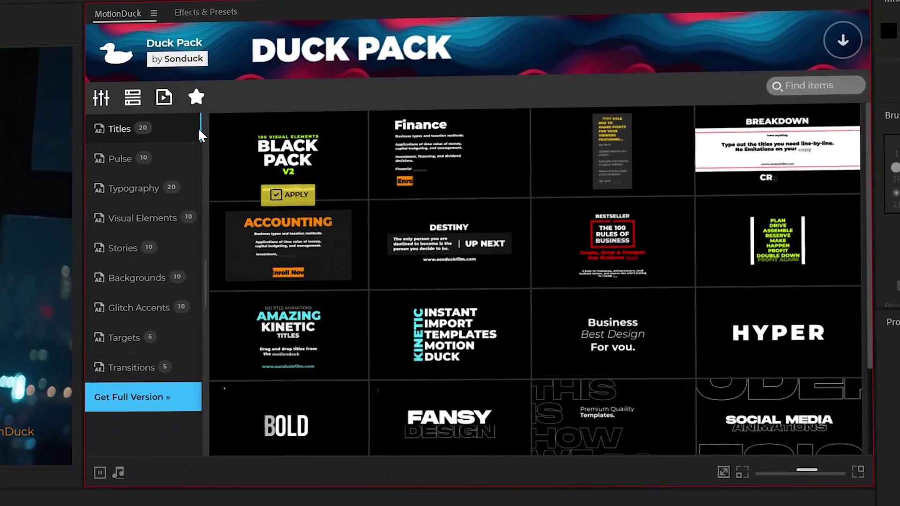
left_click(141, 158)
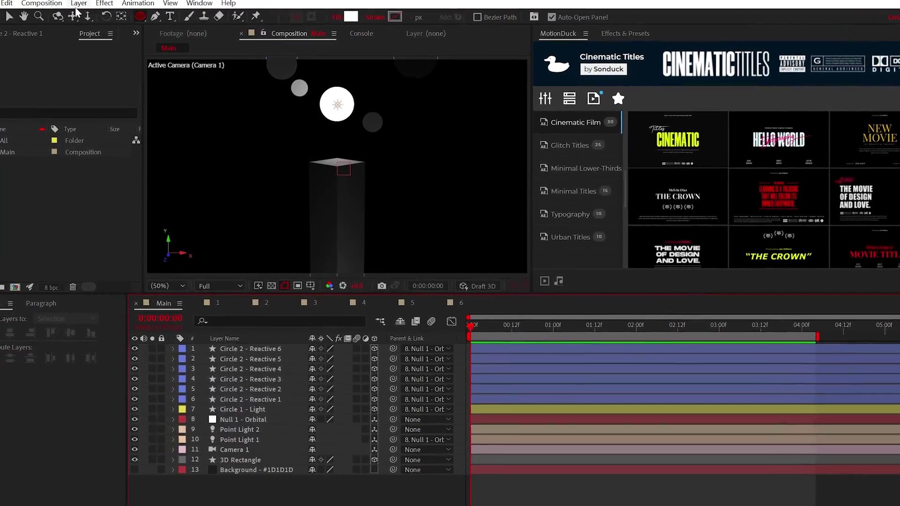
Add an adjustment layer to the Main composition and apply a Noise effect set to 12%
left_click(76, 4)
mouse_move(81, 20)
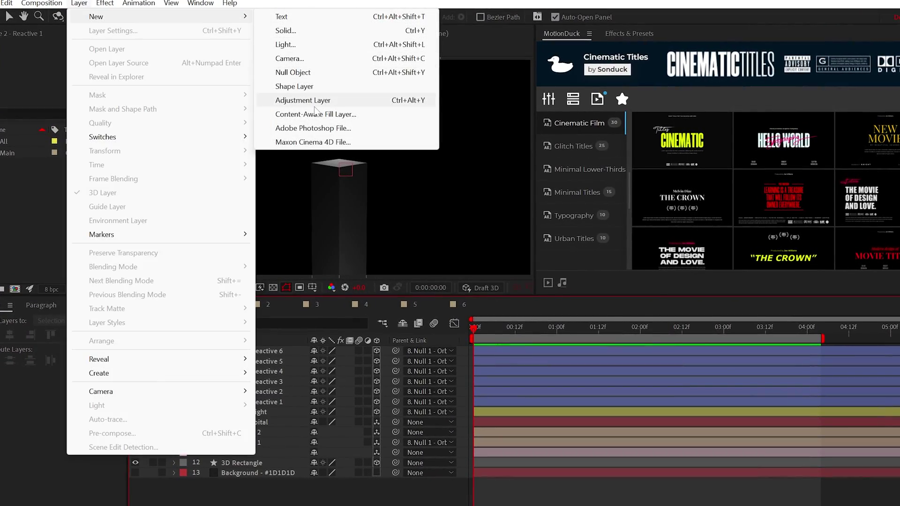
left_click(313, 103)
left_click(106, 4)
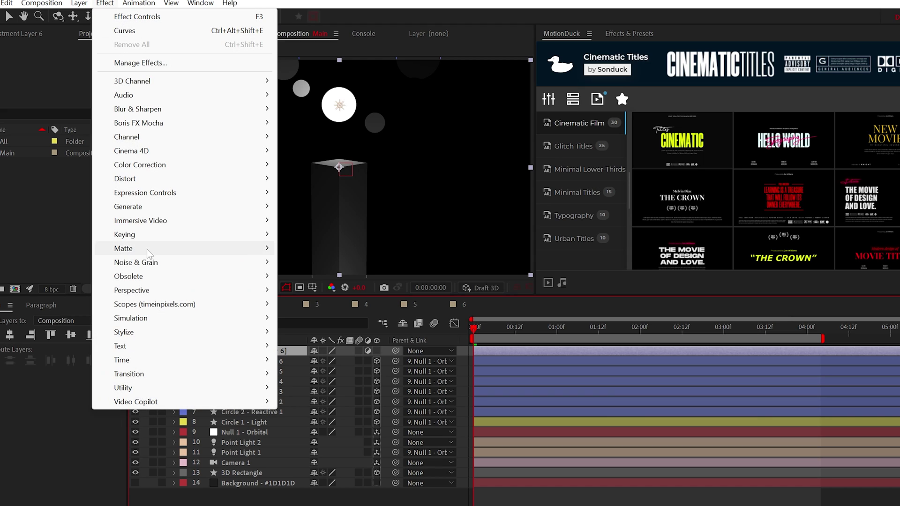
mouse_move(147, 263)
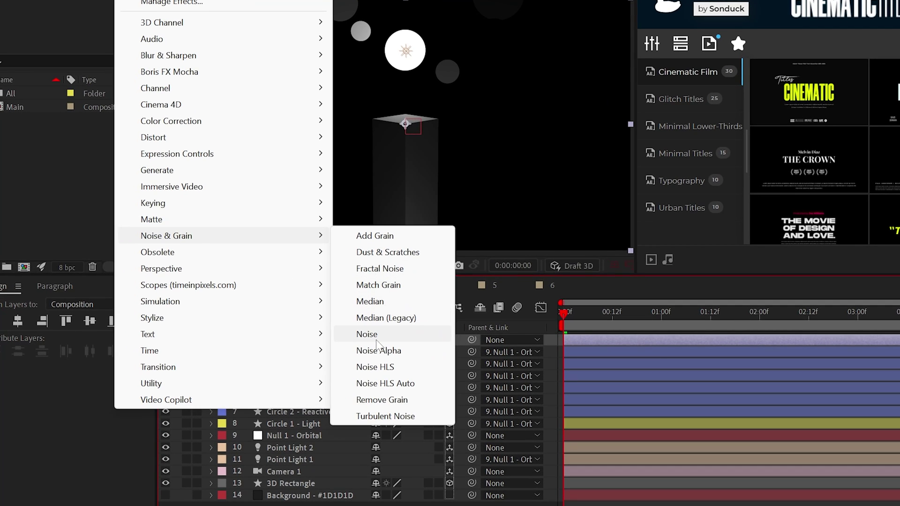
left_click(376, 340)
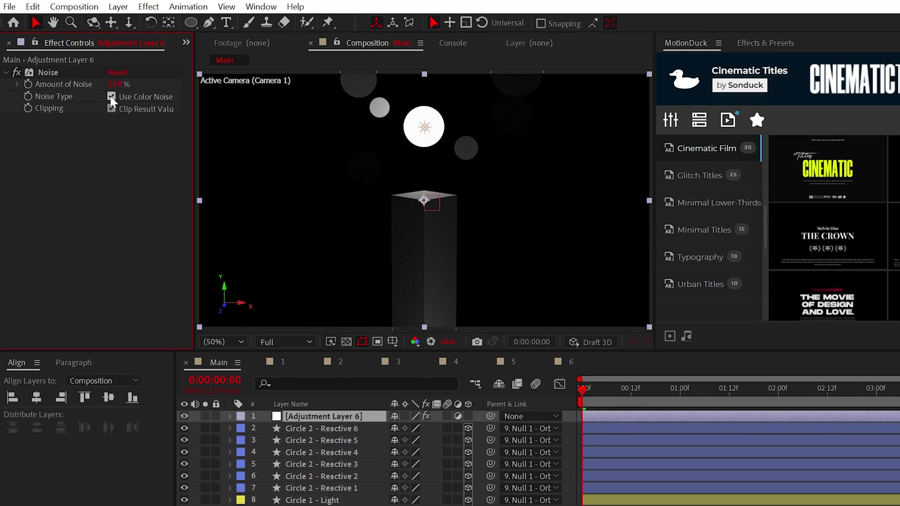
Add a Posterize effect to the adjustment layer with its Level set to 12
left_click(149, 8)
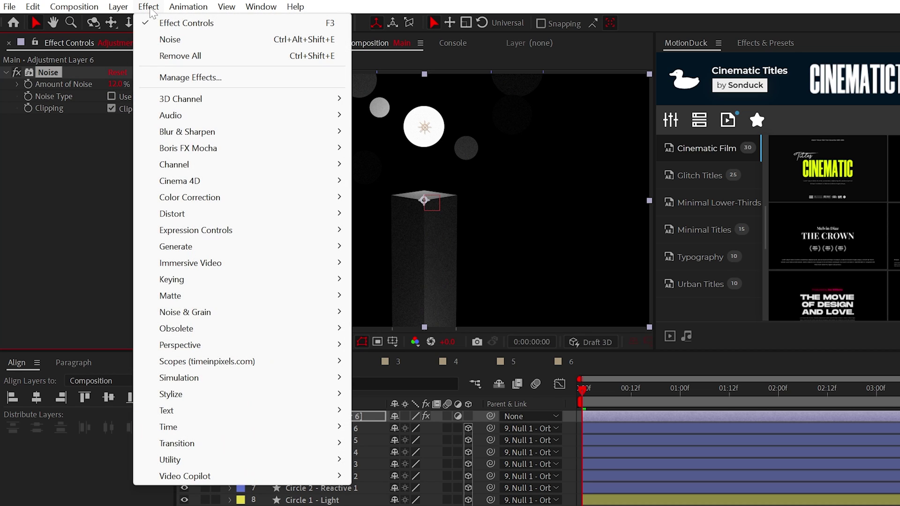
mouse_move(227, 394)
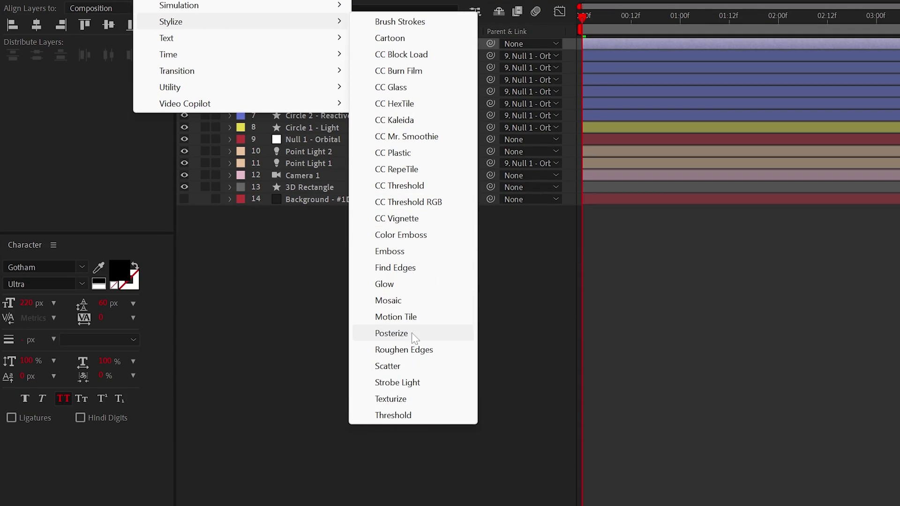
left_click(415, 333)
left_click(112, 133)
type("12")
key("Return")
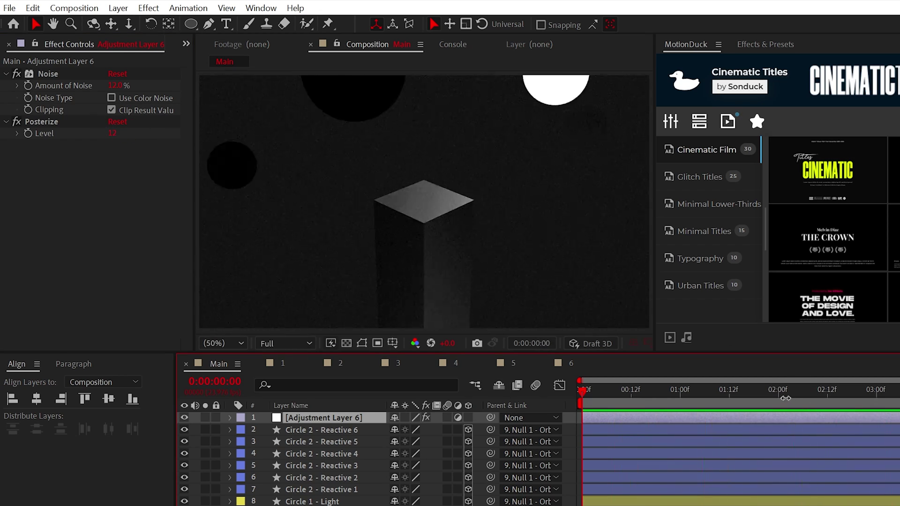
Add a Glow effect to the adjustment layer and set its Glow Radius to 450
left_click(779, 389)
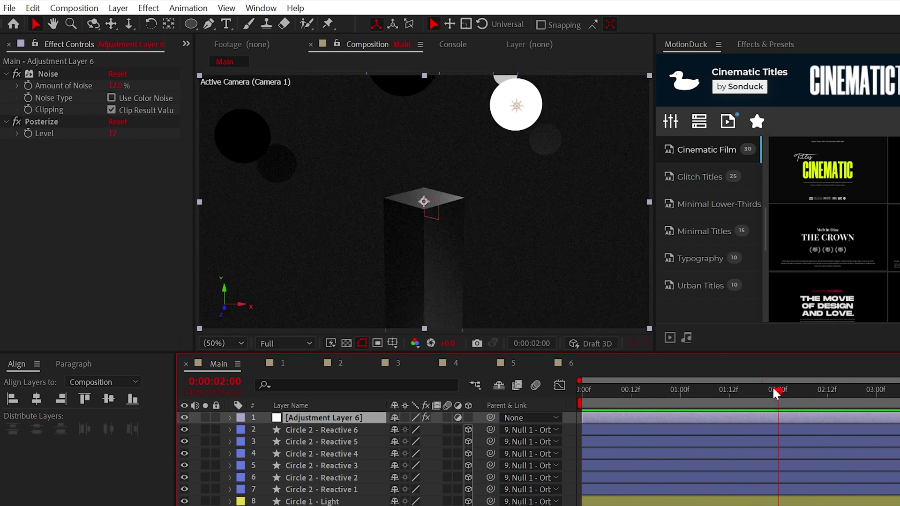
left_click(149, 9)
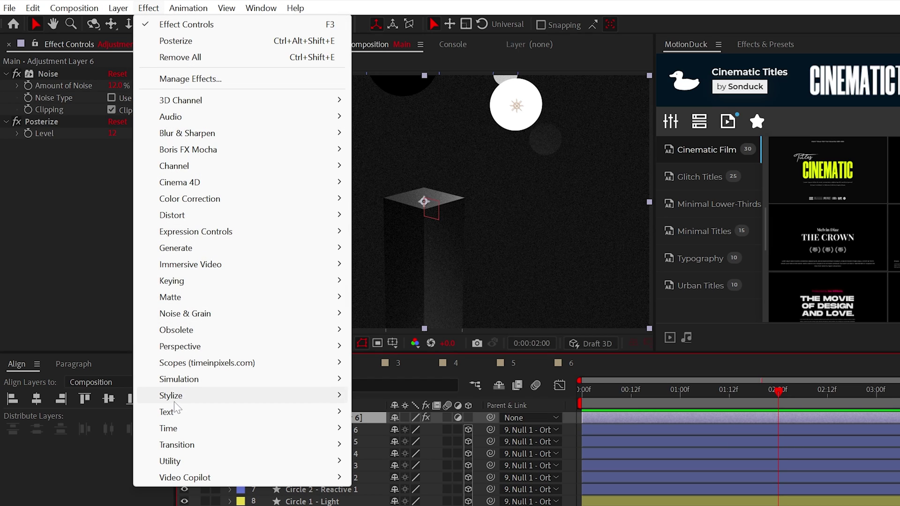
mouse_move(174, 400)
left_click(395, 282)
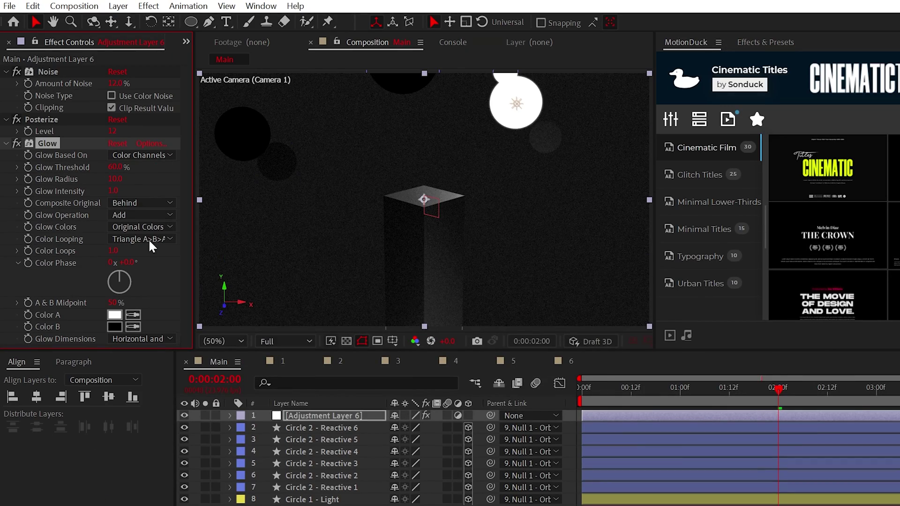
key("space")
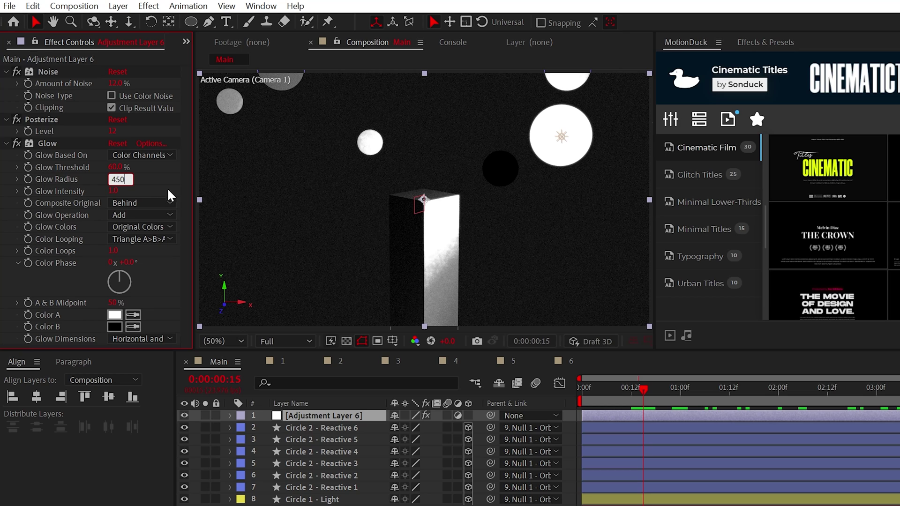
type("450")
key("Return")
Duplicate the Glow effect on the adjustment layer and preview the animation
key("ctrl+d")
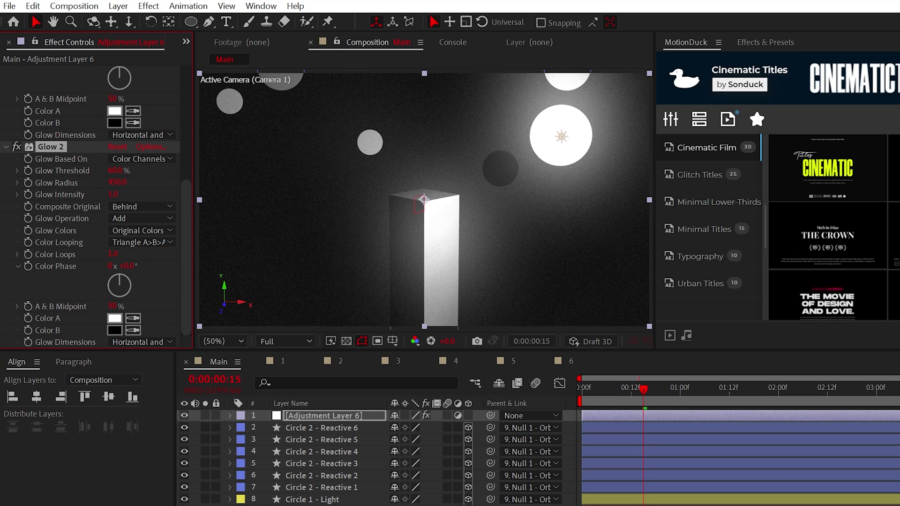
key("space")
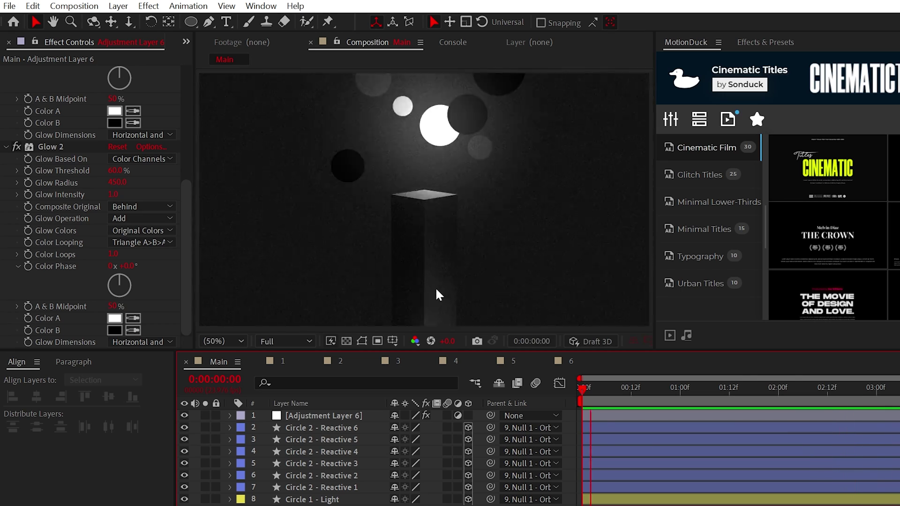
left_click(422, 220)
Apply Brightness & Contrast to the FX layer and drive Brightness with the expression wiggle(2,50)
left_click(148, 6)
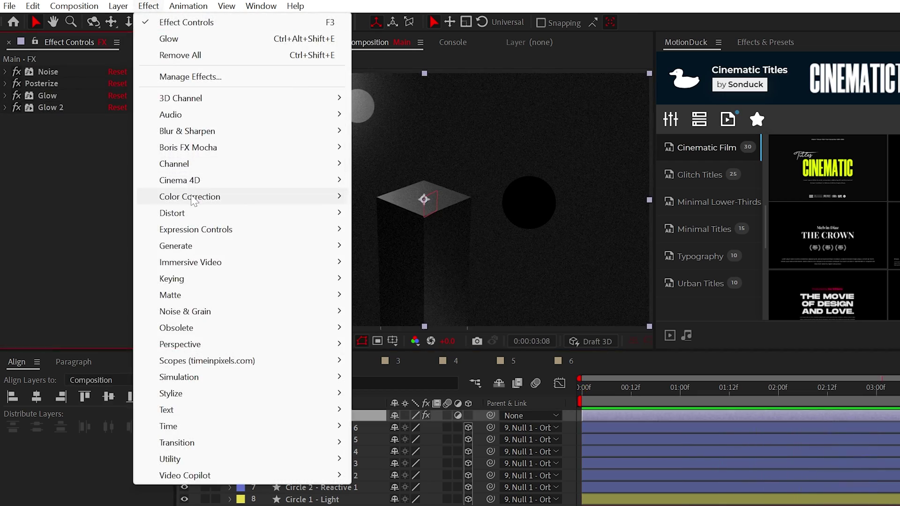
mouse_move(192, 200)
left_click(444, 263)
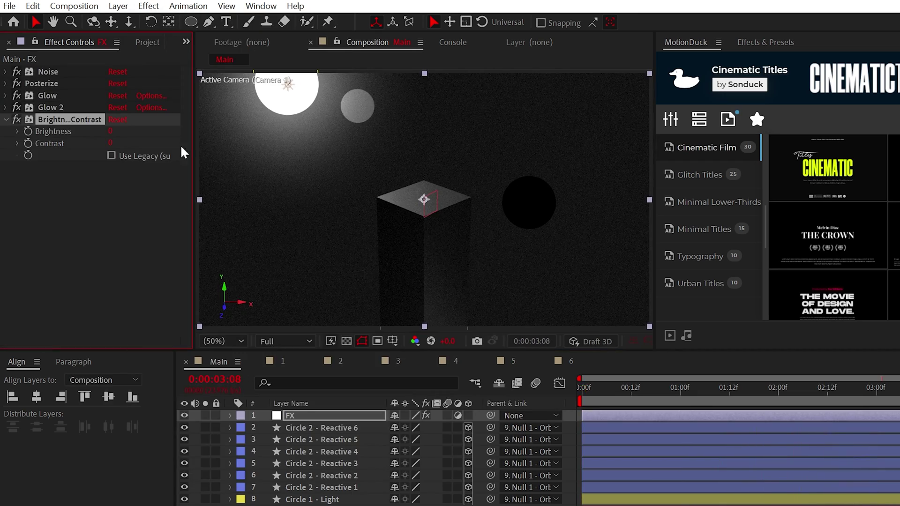
left_click(28, 132, "alt")
type("wiggle(2,50")
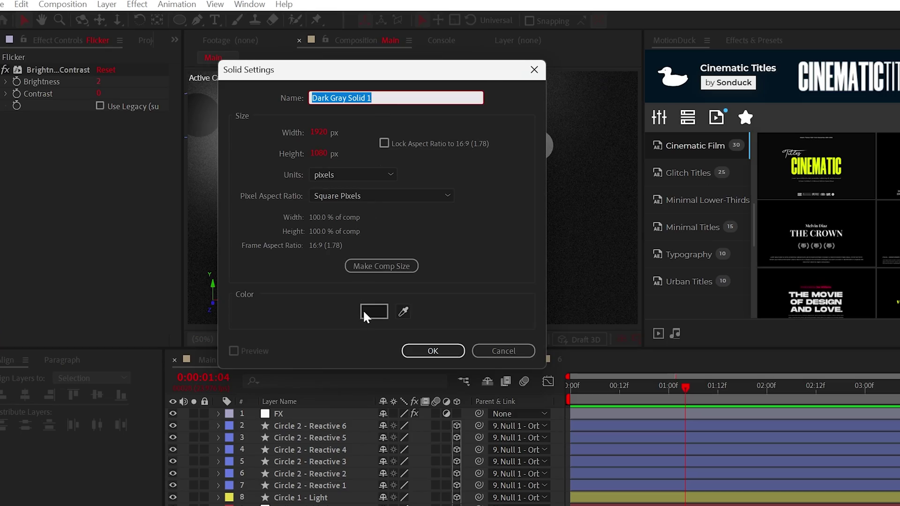
Create a new solid coloured white (FFFFFF) in the Main composition
left_click(372, 311)
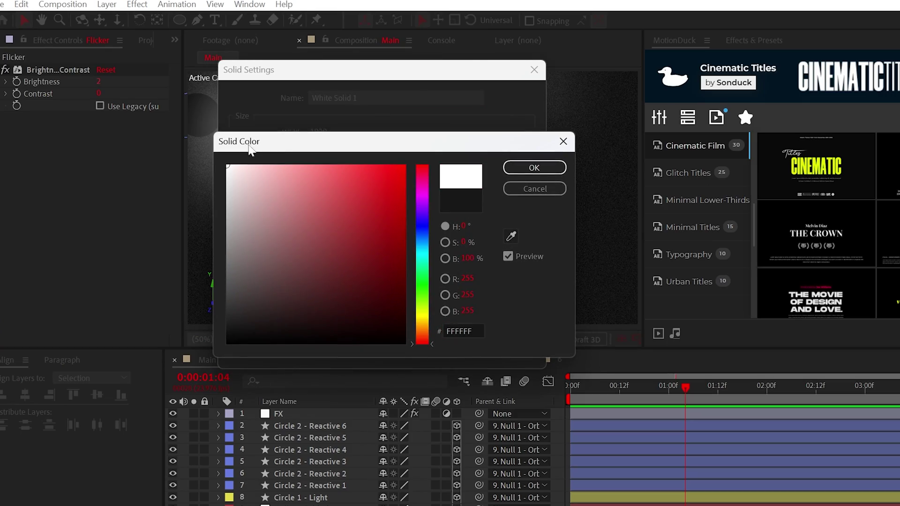
key("Return")
key("Return")
Apply CC Ball Action to the white solid and adjust its scatter and ball size to form scattered particles
left_click(137, 4)
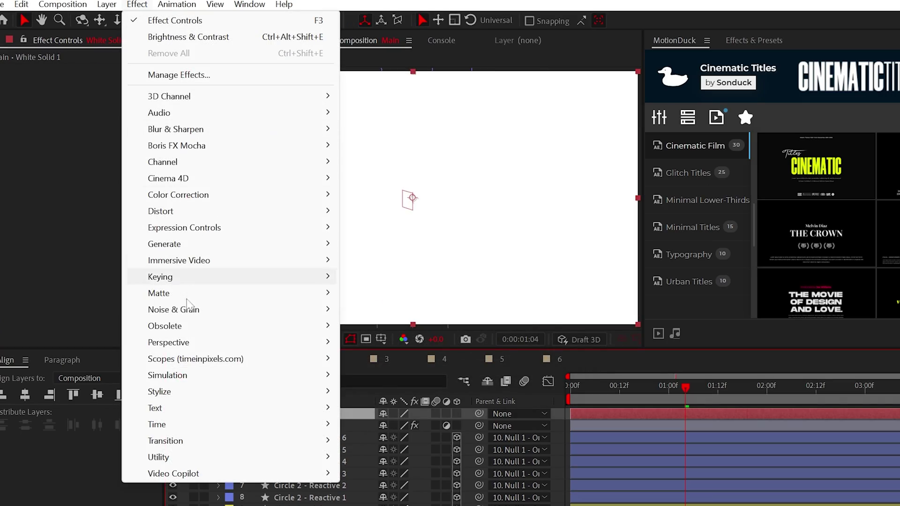
mouse_move(193, 376)
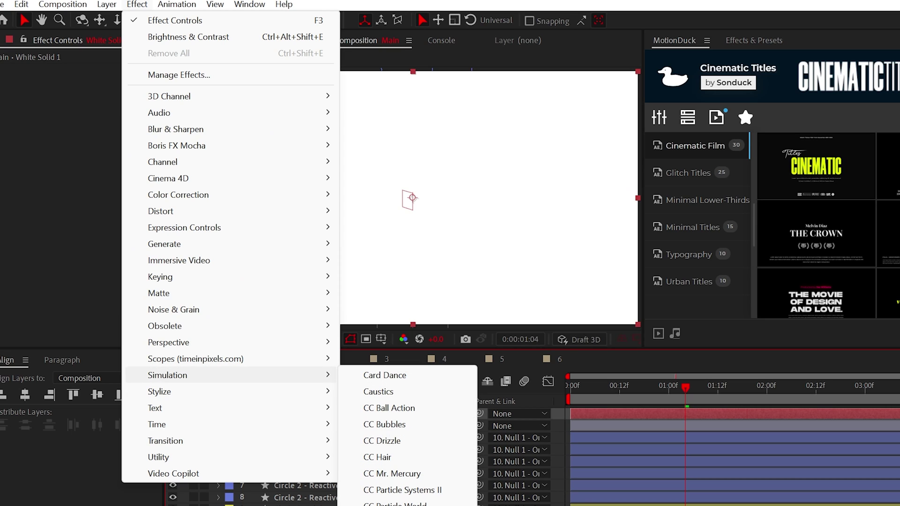
left_click(389, 408)
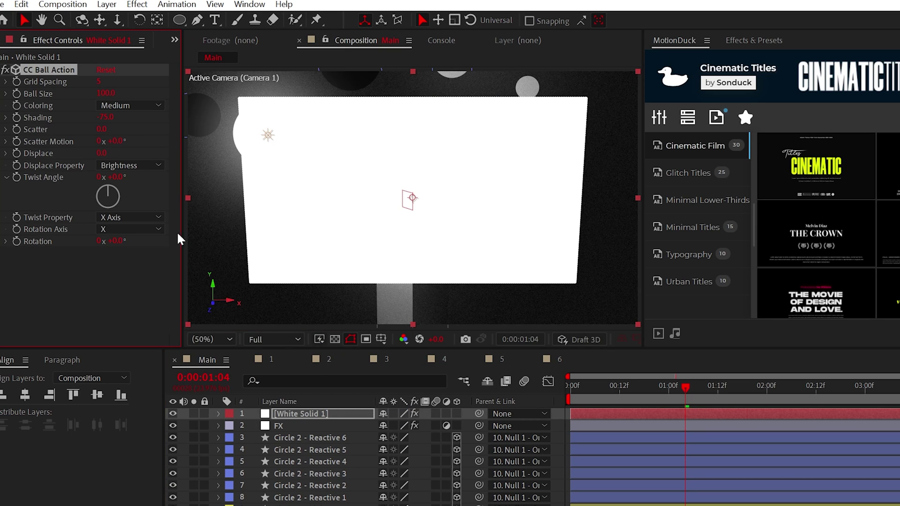
left_click_drag(103, 136, 155, 136)
left_click_drag(104, 99, 100, 99)
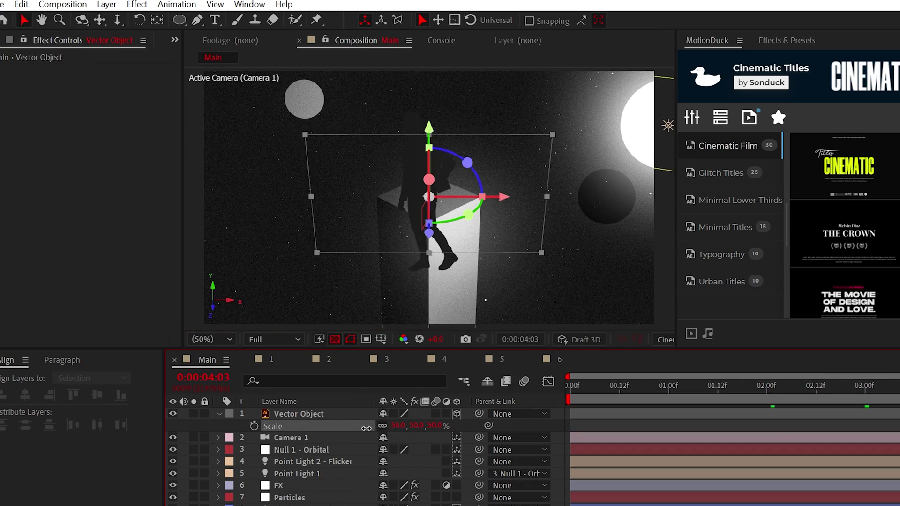
Scale the silhouette down below 50% to fit the pillar's top and duplicate its layer
left_click_drag(366, 428, 349, 431)
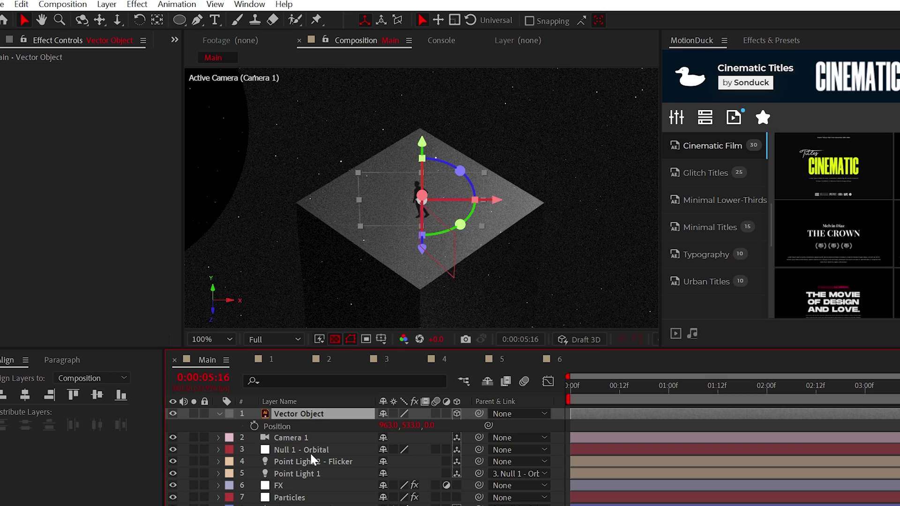
key("ctrl+d")
Shift the lower silhouette copy's anchor point vertically toward the feet and set its X Rotation to 90° to lay it flat
left_click(304, 427)
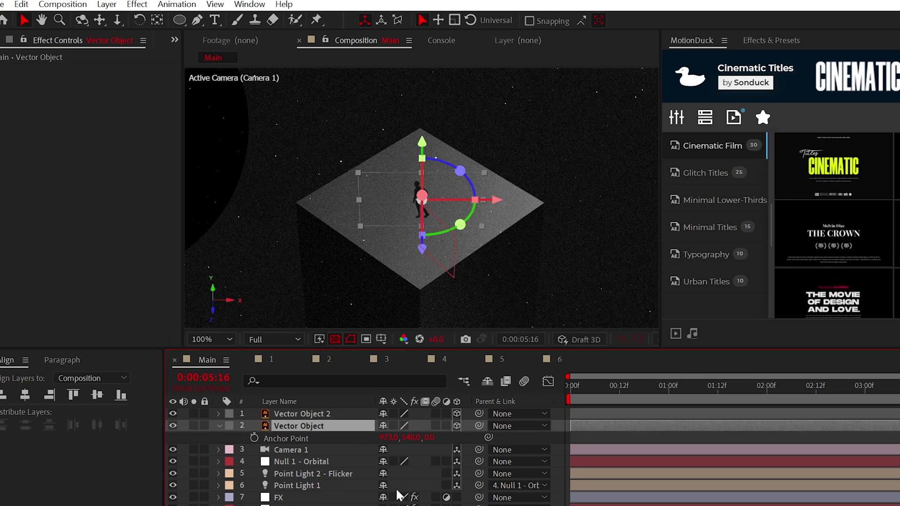
left_click_drag(408, 438, 427, 438)
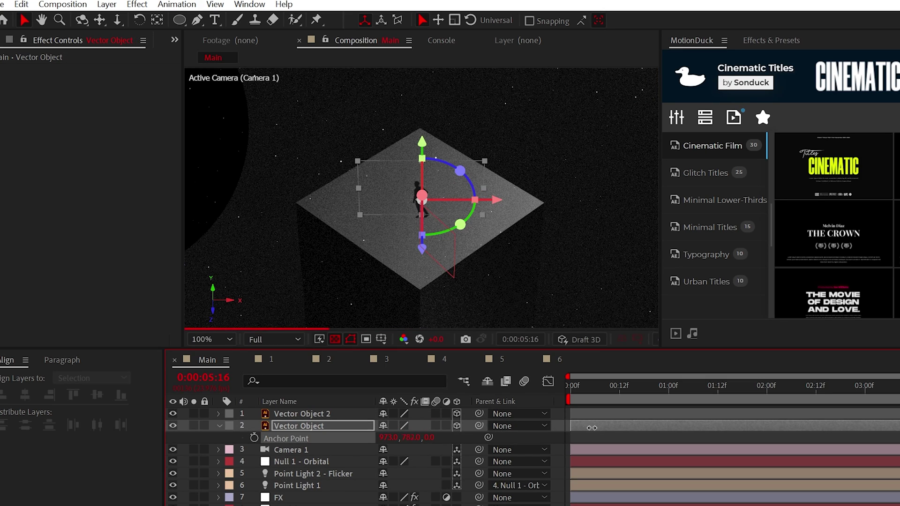
key("r")
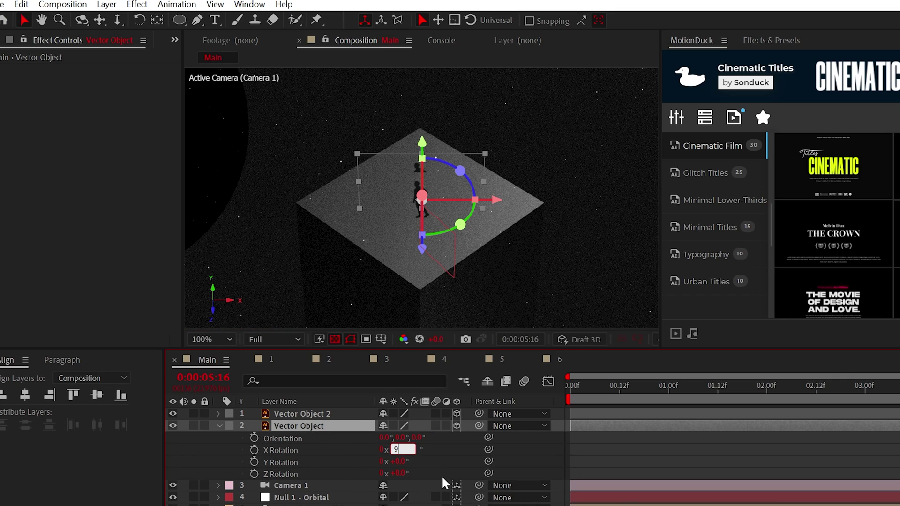
type("0")
key("Return")
Try parenting the flat silhouette copy to Null 1 - Orbital so the shadow turns with the light
left_click(300, 426)
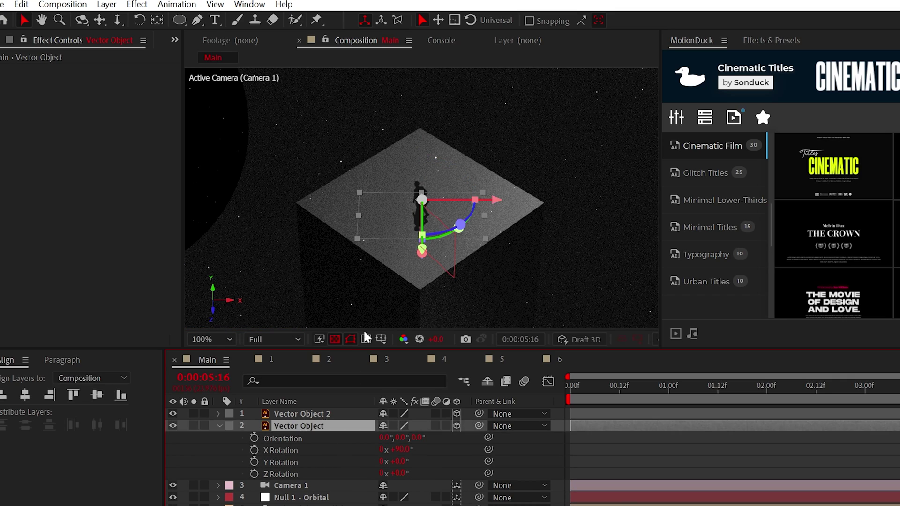
key("period")
left_click(385, 505)
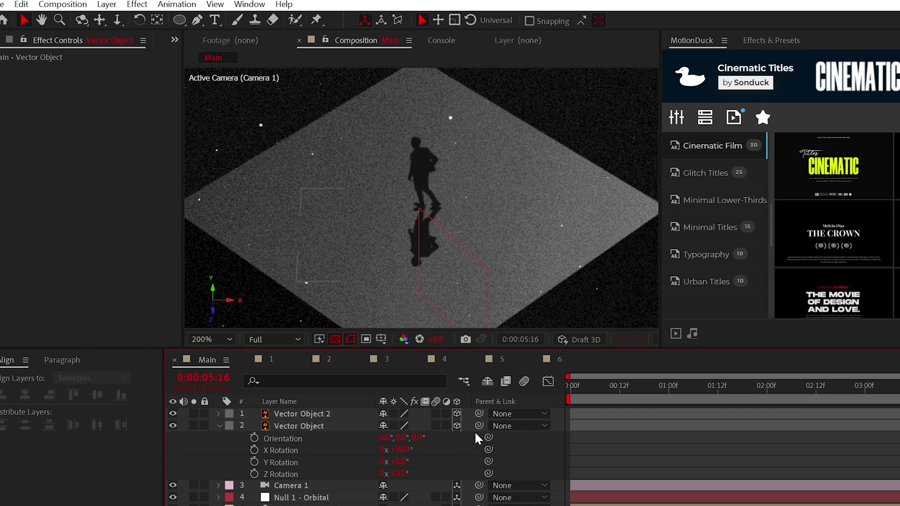
left_click_drag(479, 425, 445, 443)
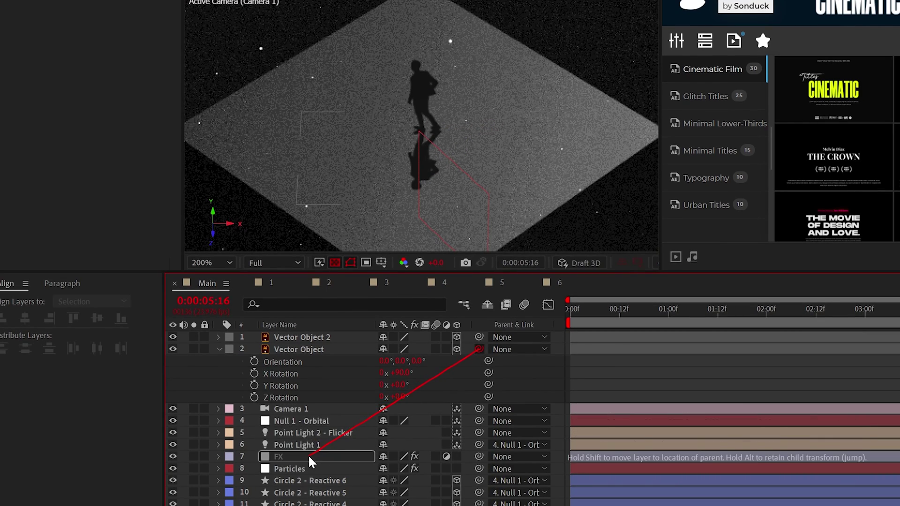
left_click_drag(309, 457, 300, 421)
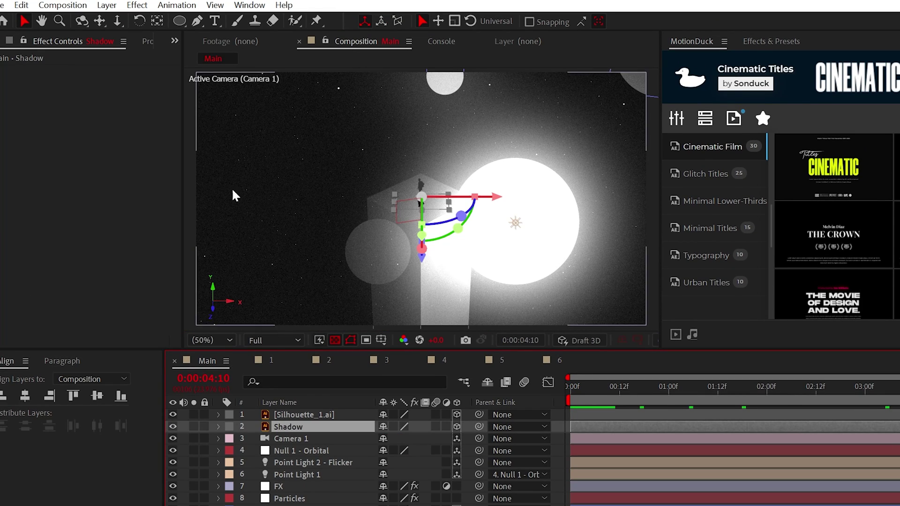
Apply a Fill effect to the Shadow layer and choose its fill colour
key("alt+t")
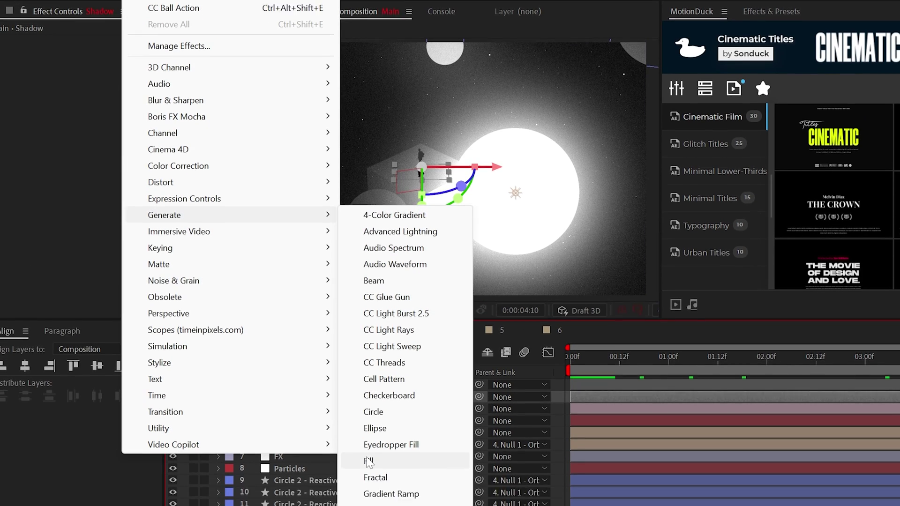
left_click(375, 490)
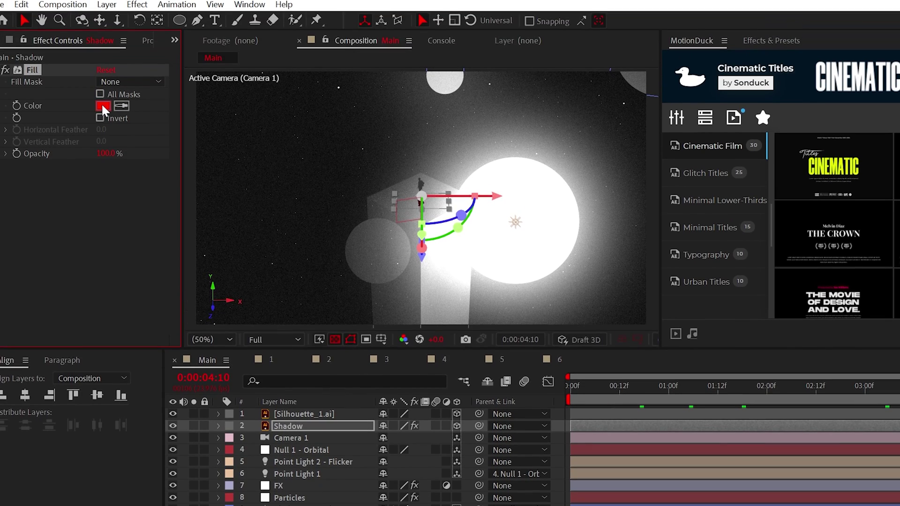
left_click(102, 107)
left_click(528, 168)
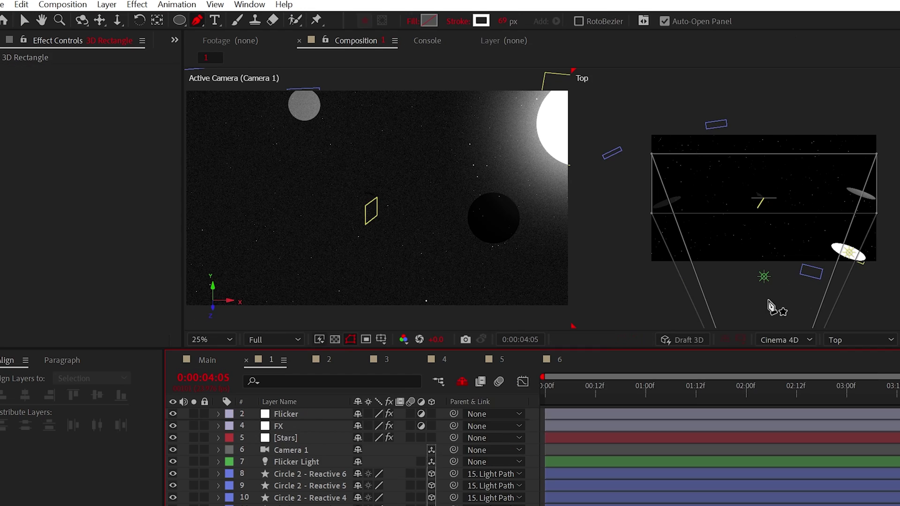
Draw an open right-angled path with the Pen tool in composition 1's Top view, starting just in front of the Flicker Light
left_click(763, 316)
left_click(764, 227)
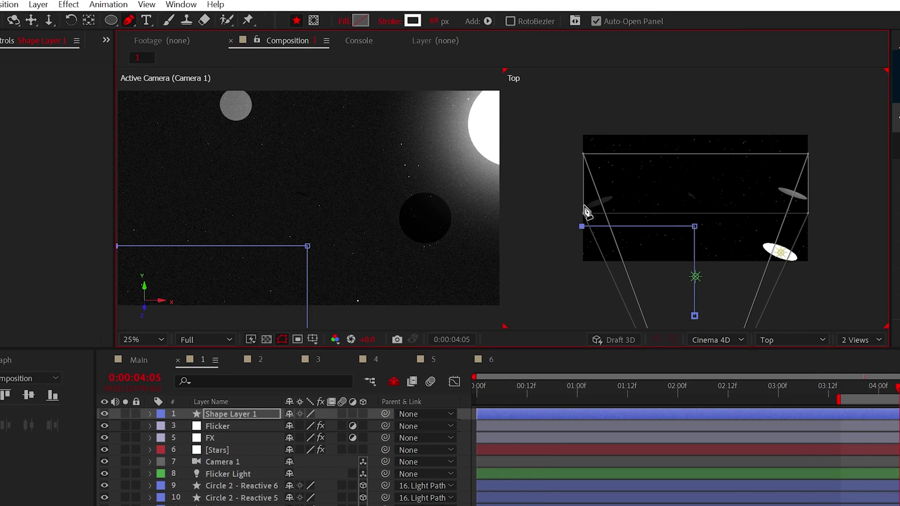